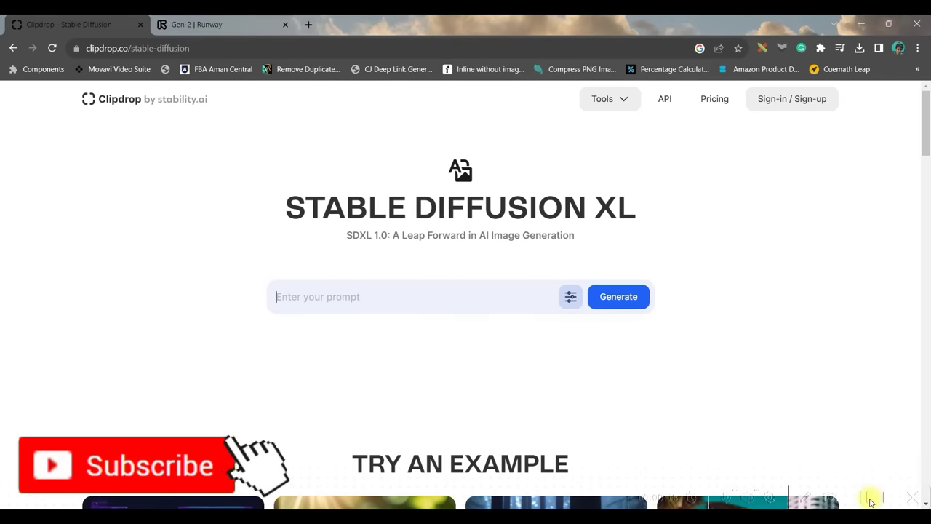
# - Generate Widescreen 16:9 Photographic images from 'A cute Surprised Cartoon Girl image, Disney Style'
pyautogui.write('A cute Surprised Cartoon Girl image, Disney Style')
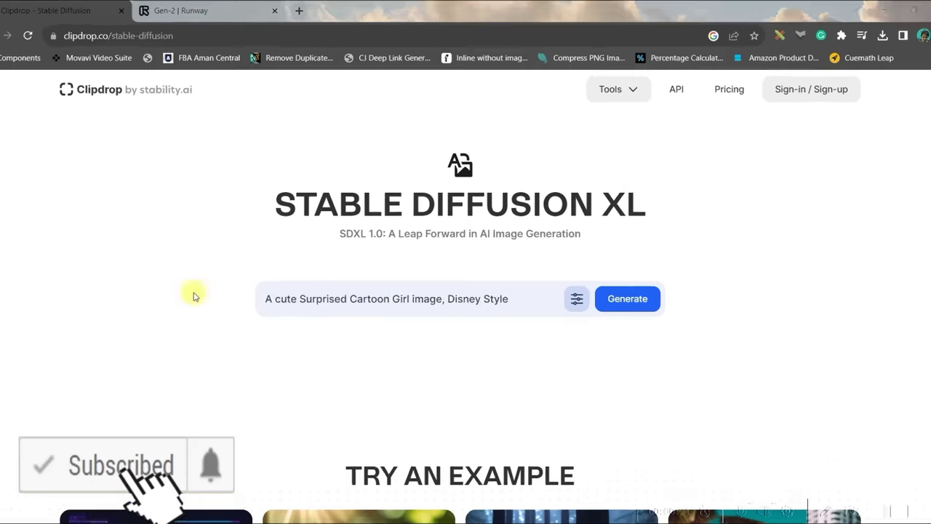
pyautogui.moveTo(121, 339); pyautogui.dragTo(626, 373)
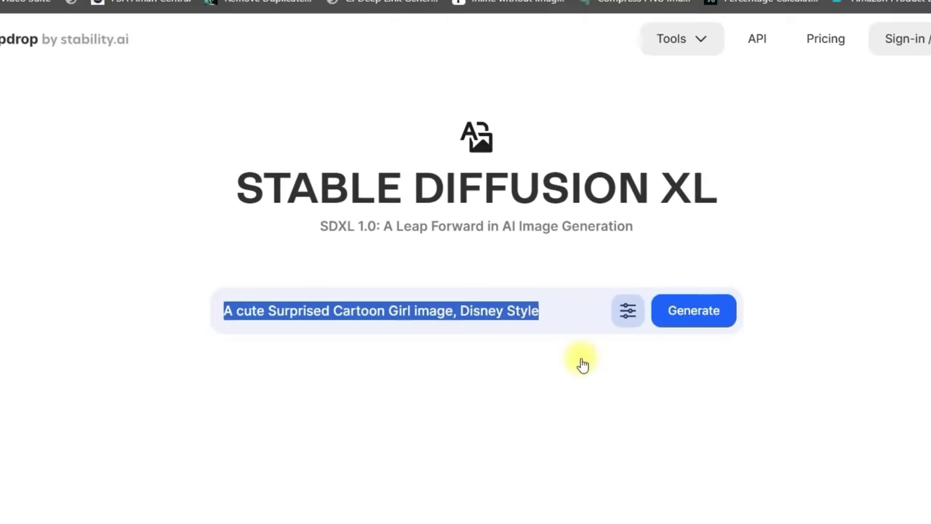
pyautogui.click(573, 299)
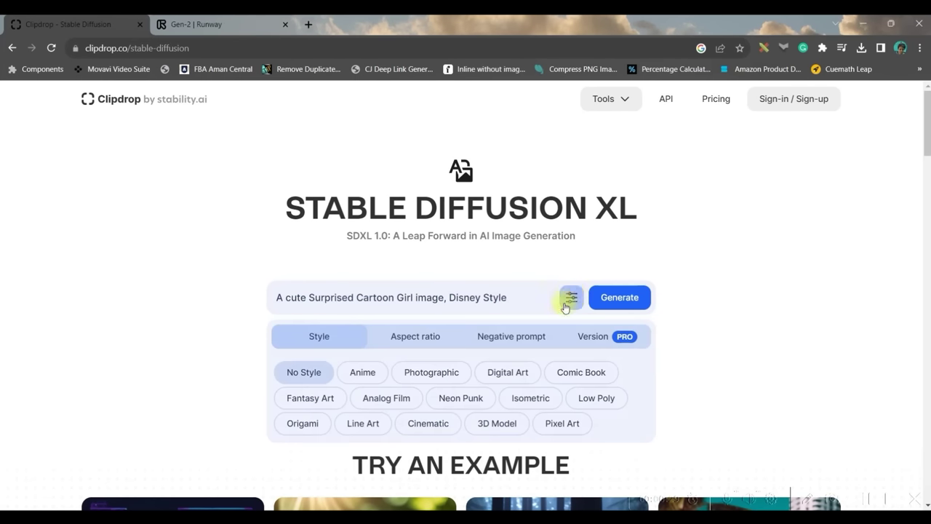
pyautogui.click(423, 346)
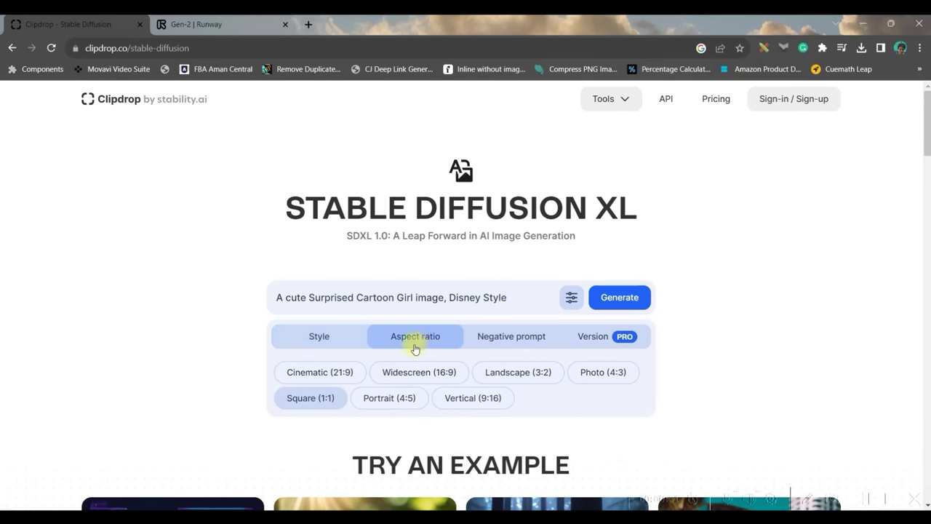
pyautogui.click(441, 375)
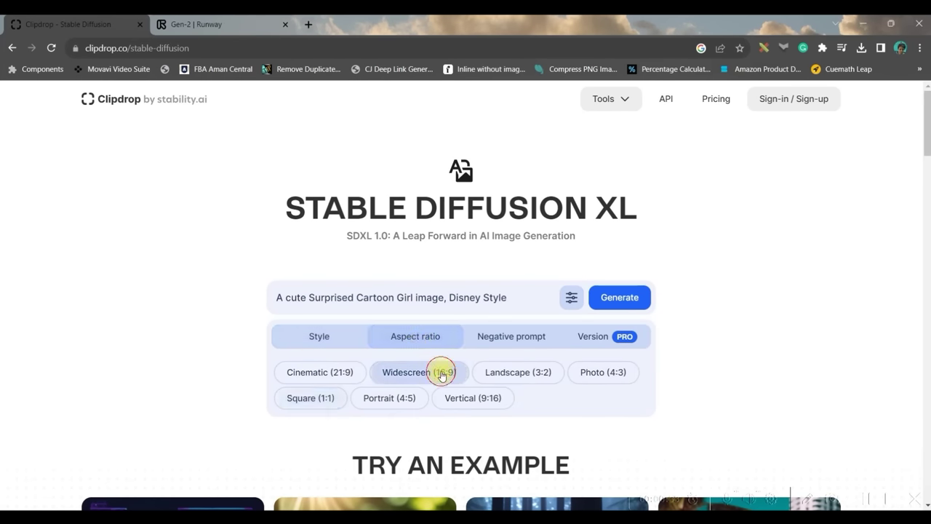
pyautogui.click(308, 339)
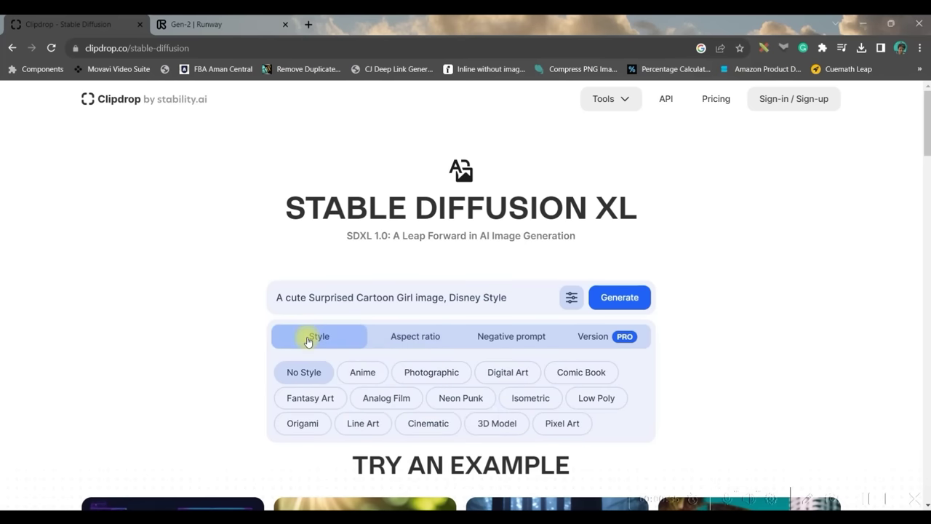
pyautogui.click(439, 377)
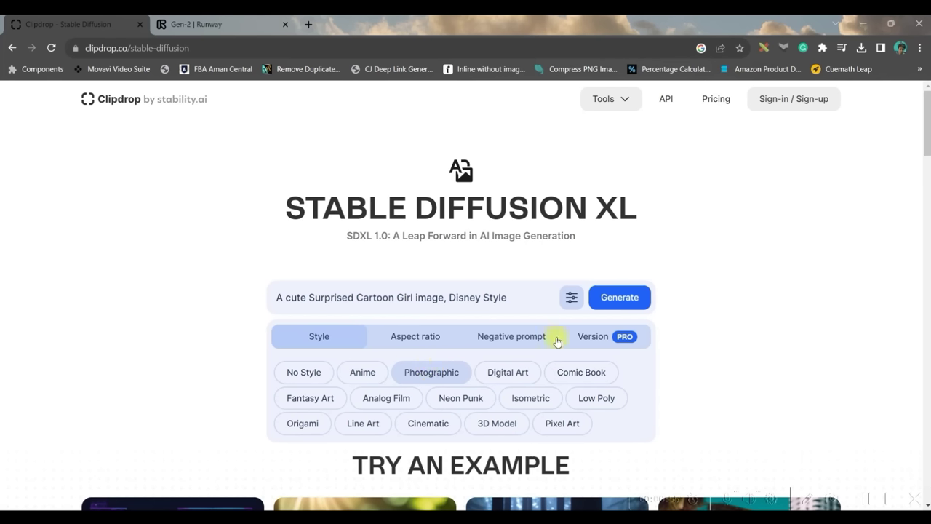
pyautogui.click(620, 298)
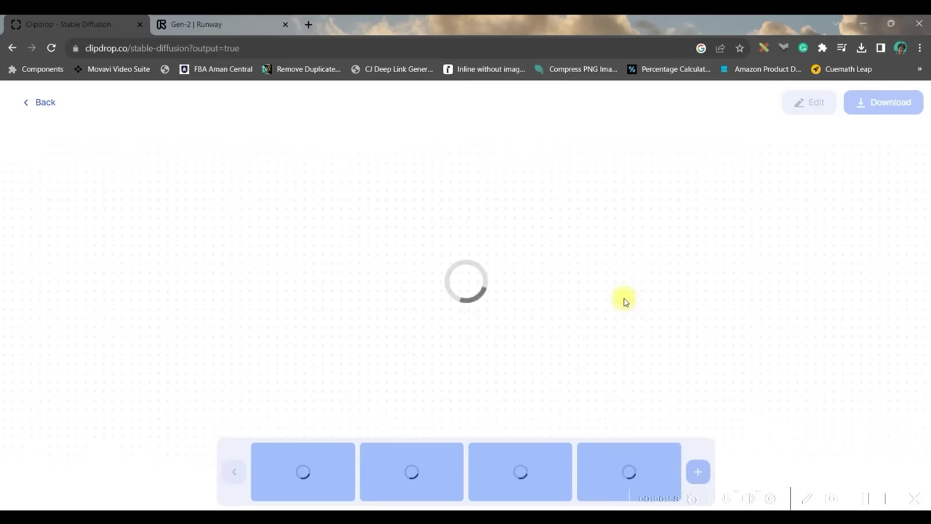
# - Skip the subscription offer and preview the four generated cartoon girl images
pyautogui.click(866, 502)
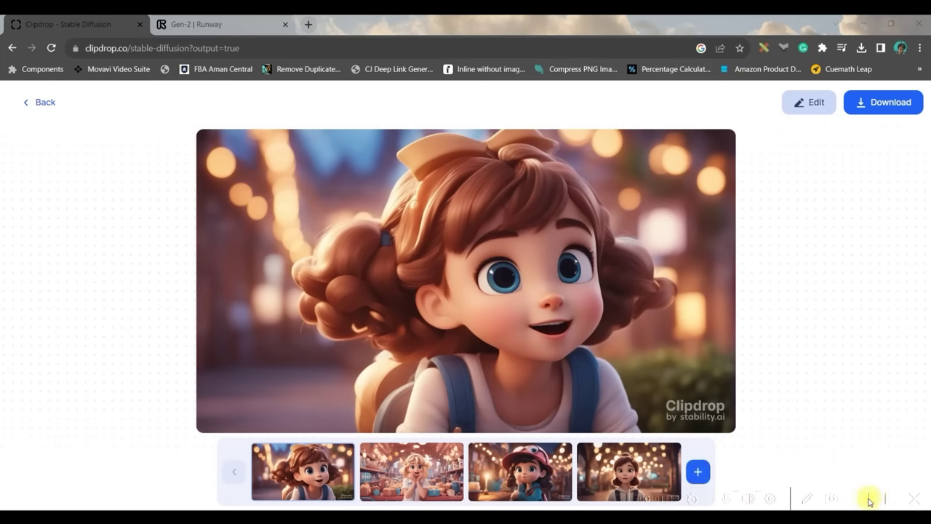
pyautogui.click(419, 469)
pyautogui.click(515, 467)
pyautogui.click(581, 469)
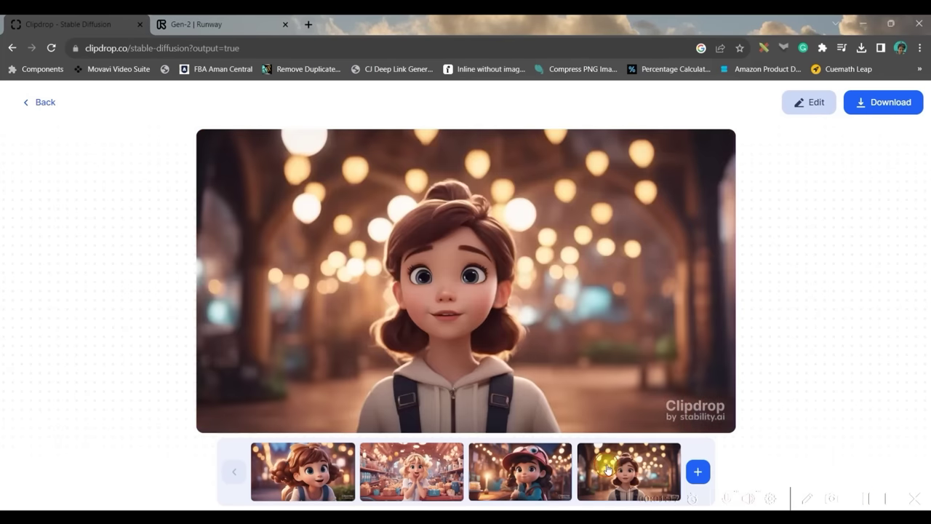
pyautogui.click(294, 459)
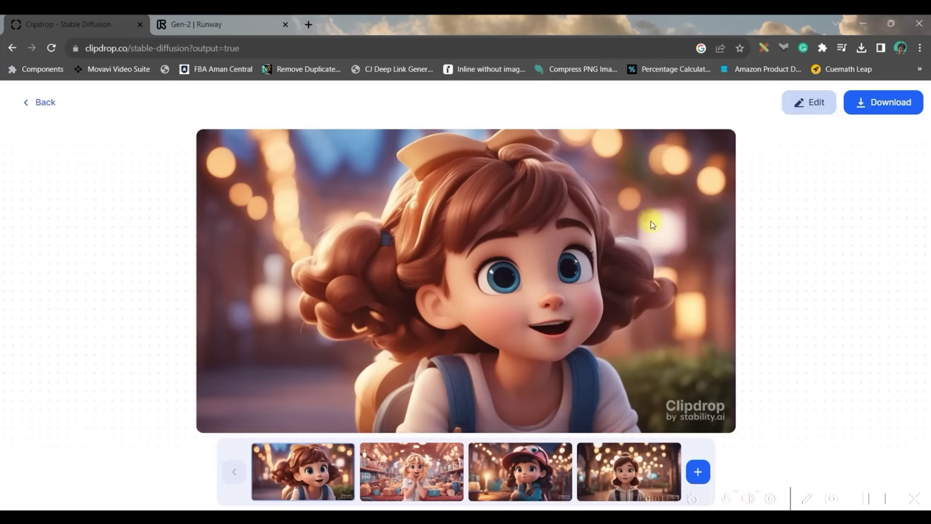
# - Choose the curly-haired girl image and download it as stable-diffusion-xl.jpg
pyautogui.click(436, 466)
pyautogui.click(507, 465)
pyautogui.click(595, 482)
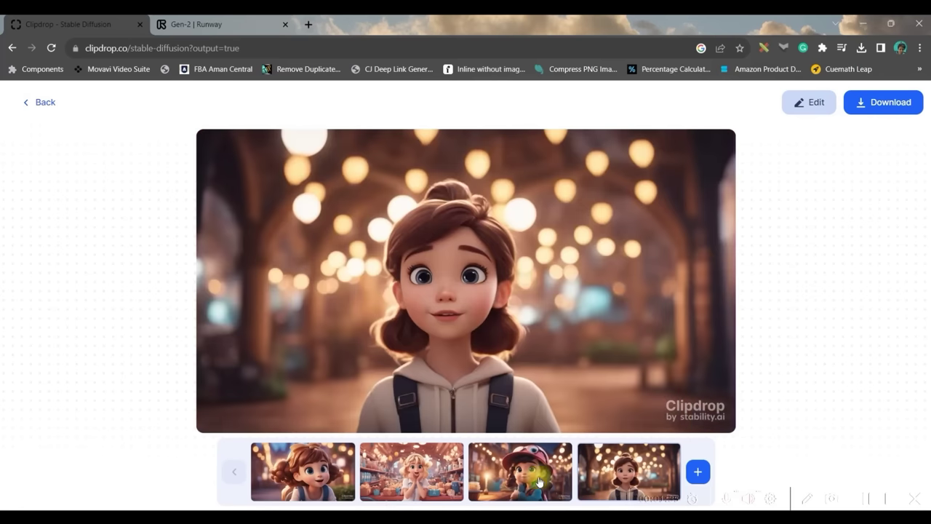
pyautogui.click(283, 475)
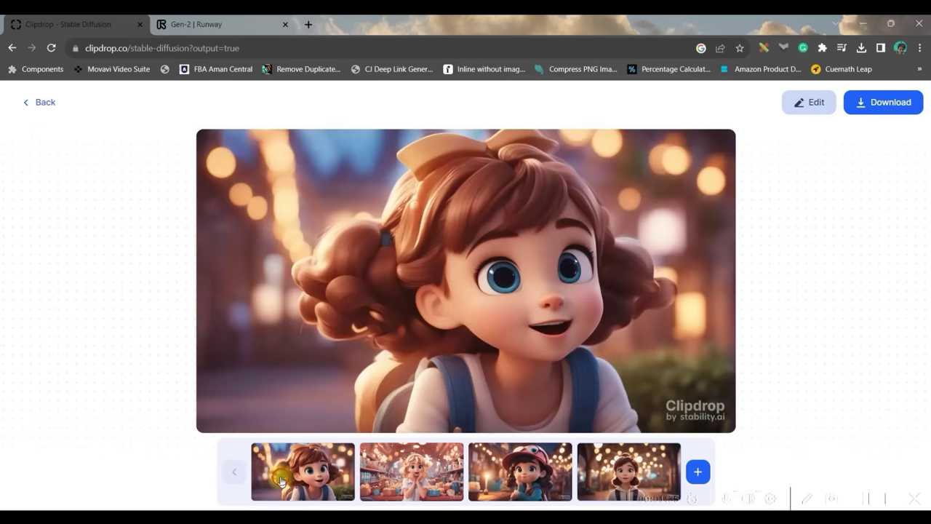
pyautogui.click(901, 107)
pyautogui.click(408, 469)
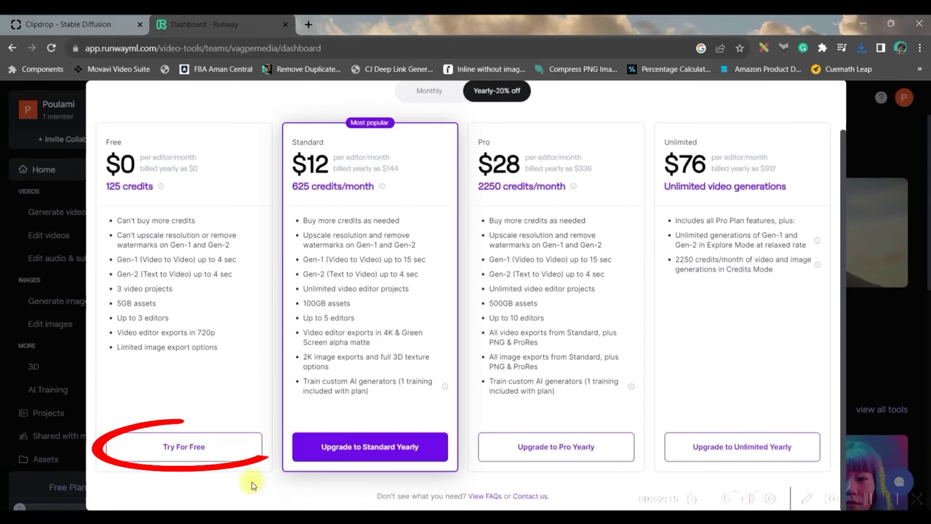
# - Continue on Runway's free plan and open Gen-2's image upload picker
pyautogui.click(203, 448)
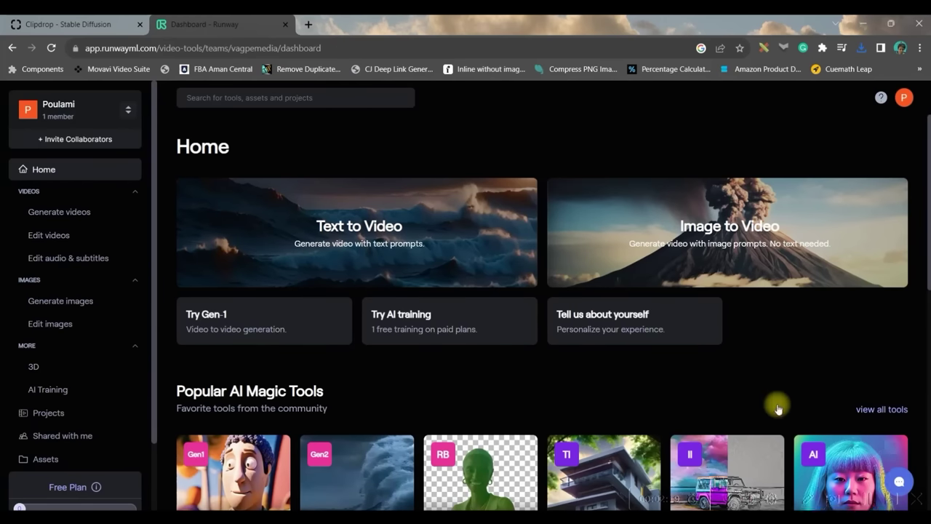
pyautogui.scroll(-1, 775, 405)
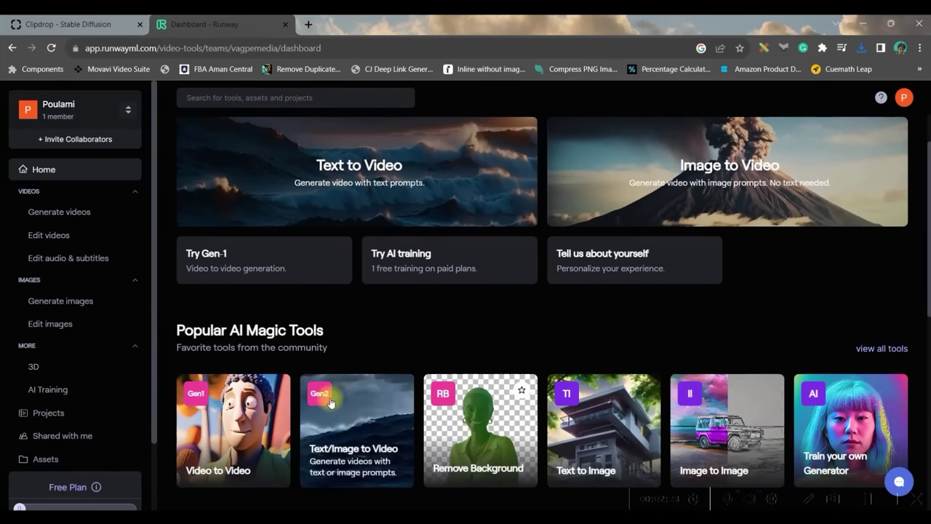
pyautogui.scroll(-2, 356, 421)
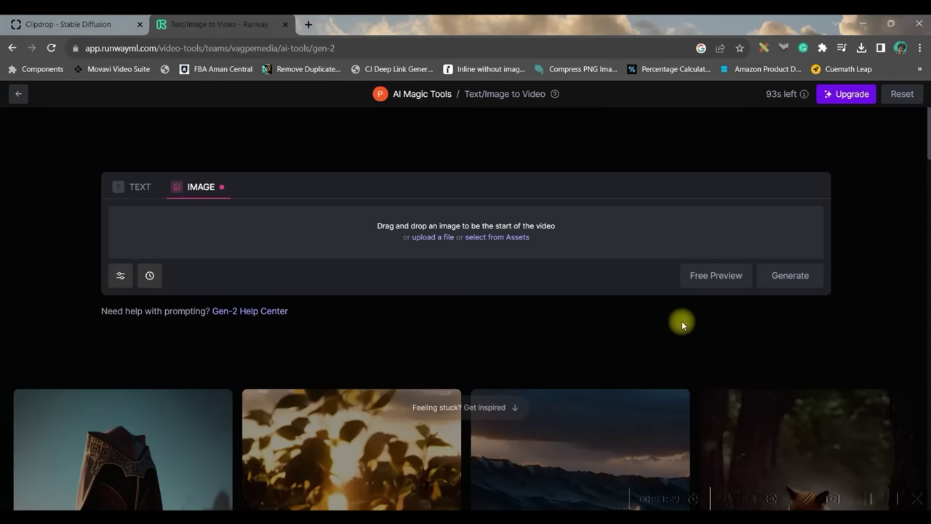
pyautogui.click(435, 238)
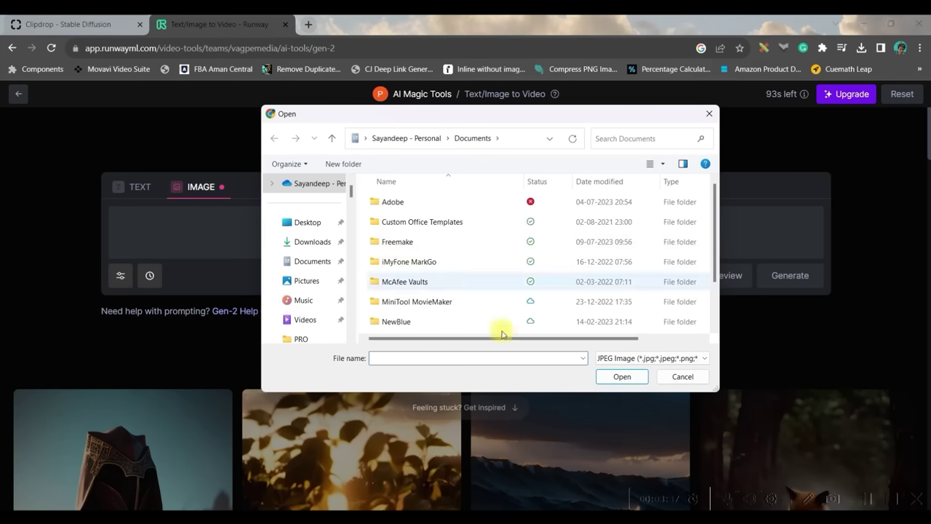
# - Upload stable-diffusion-xl.jpg, check the settings, and generate a Gen-2 video
pyautogui.click(623, 376)
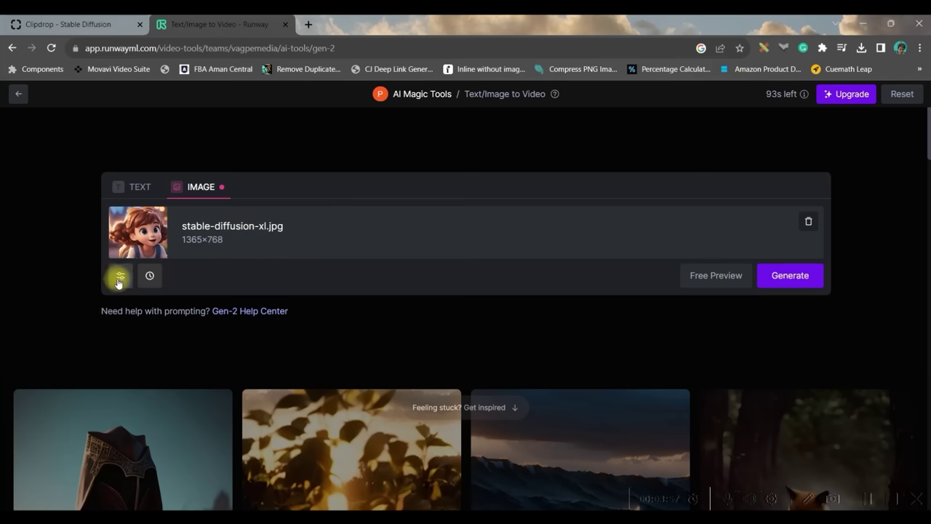
pyautogui.click(120, 277)
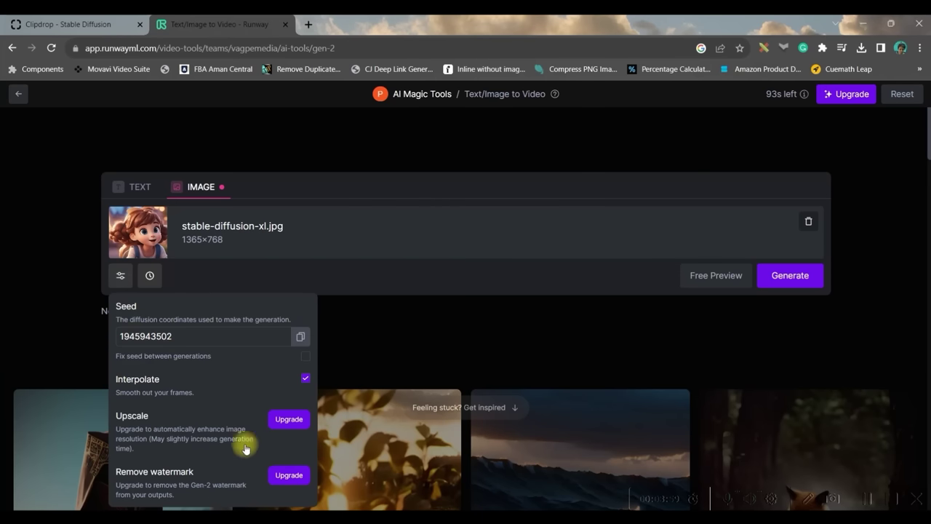
pyautogui.click(390, 341)
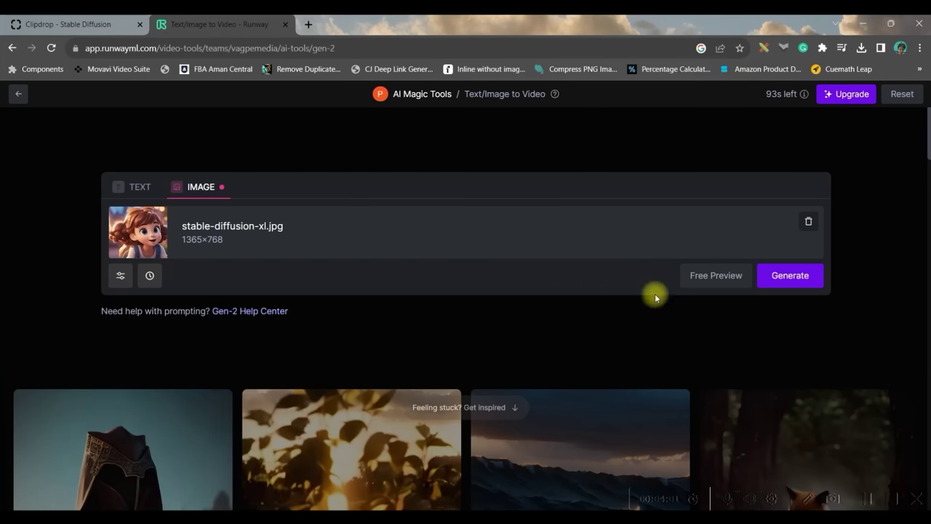
pyautogui.click(787, 280)
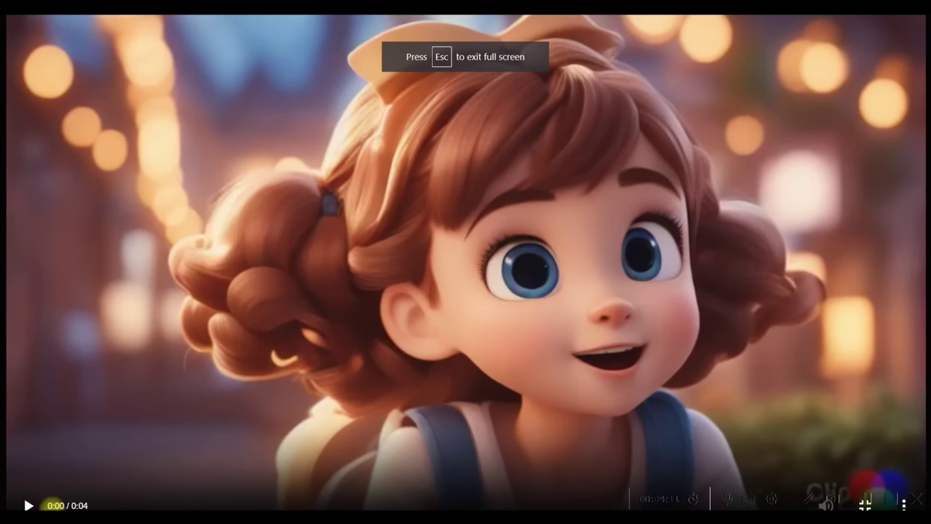
# - Play the 4-second girl video and download it
pyautogui.click(29, 504)
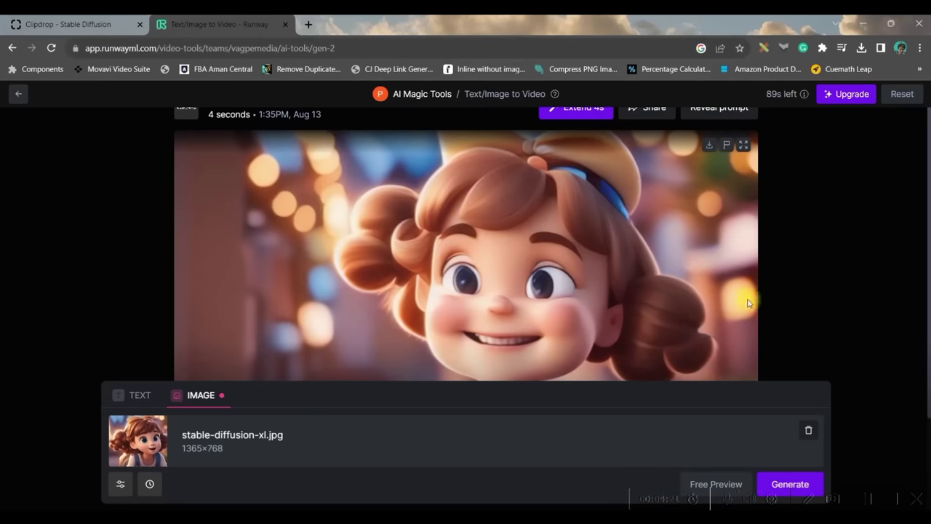
pyautogui.scroll(-3, 677, 256)
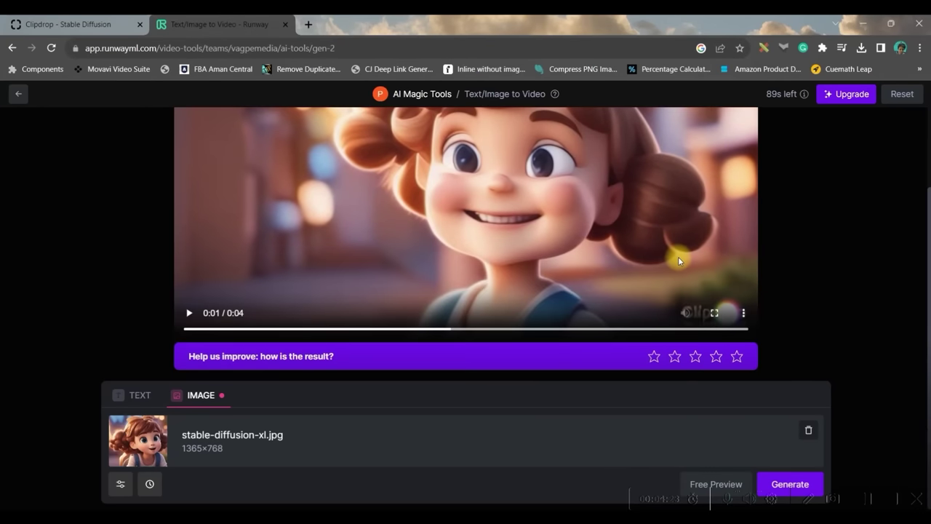
pyautogui.scroll(3, 678, 261)
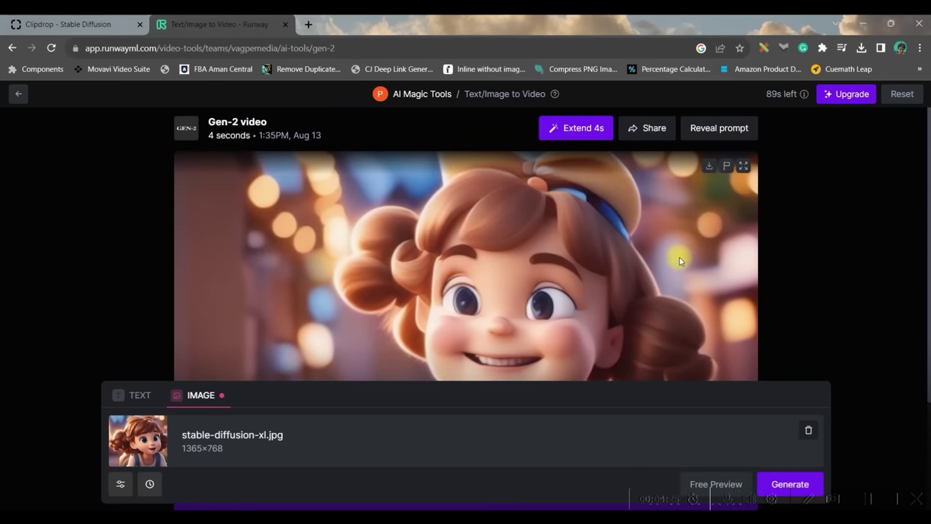
pyautogui.click(709, 170)
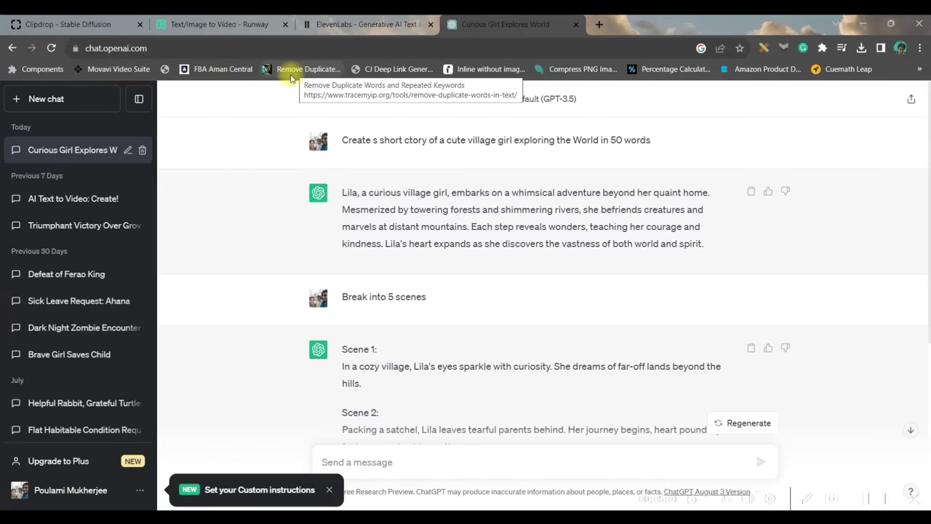
# - Ask ChatGPT for a 50-word curious village girl story in five scenes and read through it
pyautogui.scroll(-2, 499, 211)
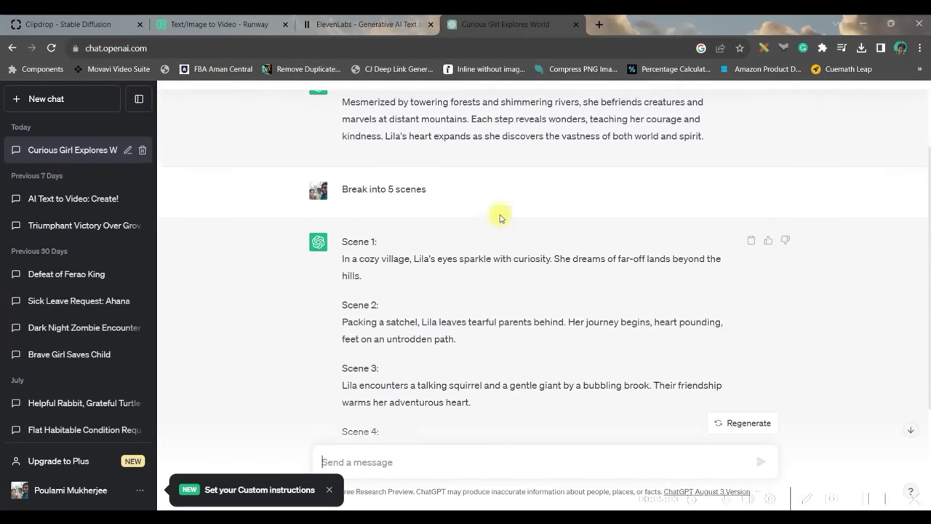
pyautogui.scroll(2, 318, 165)
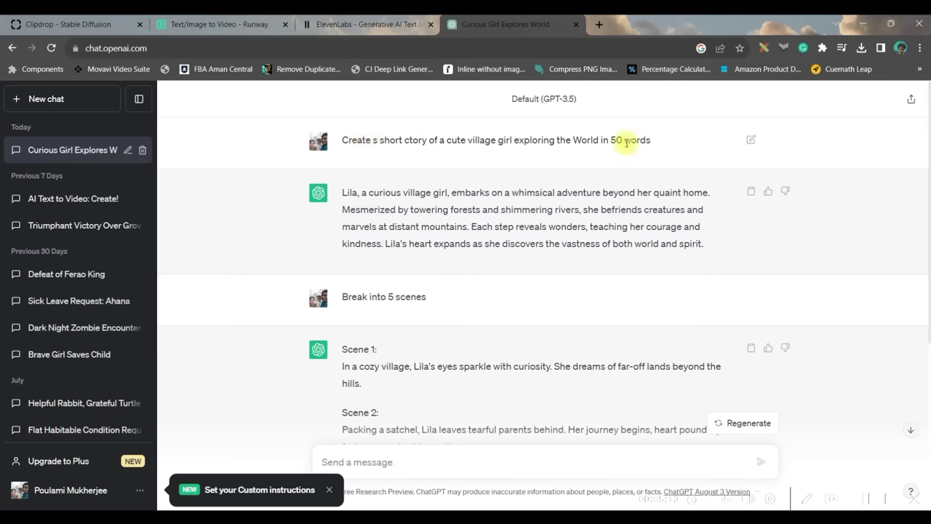
pyautogui.write('Create s short ctory of a cute village girl exploring the World in 50 words')
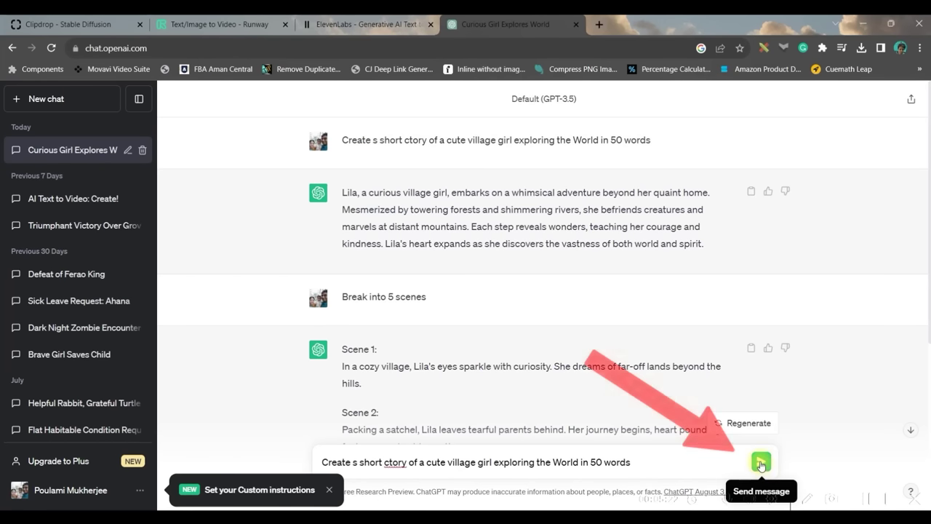
pyautogui.click(759, 463)
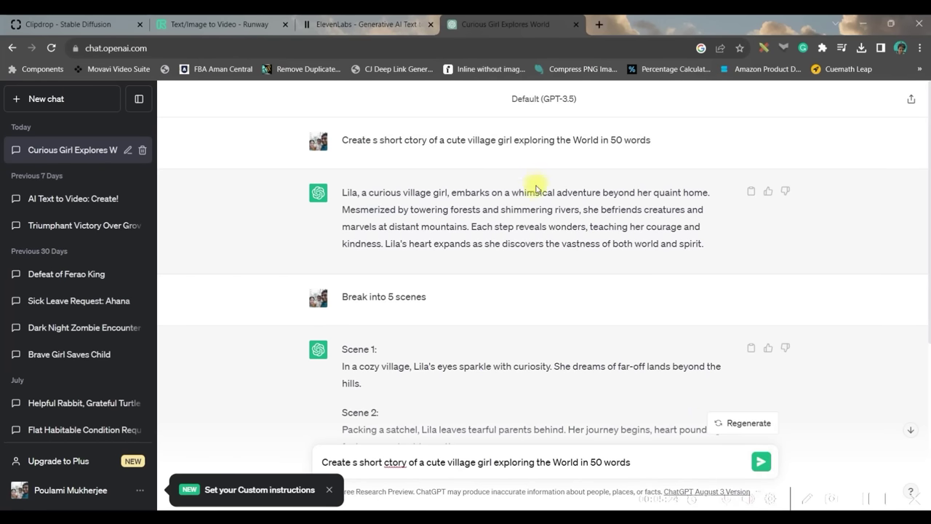
pyautogui.scroll(-3, 539, 213)
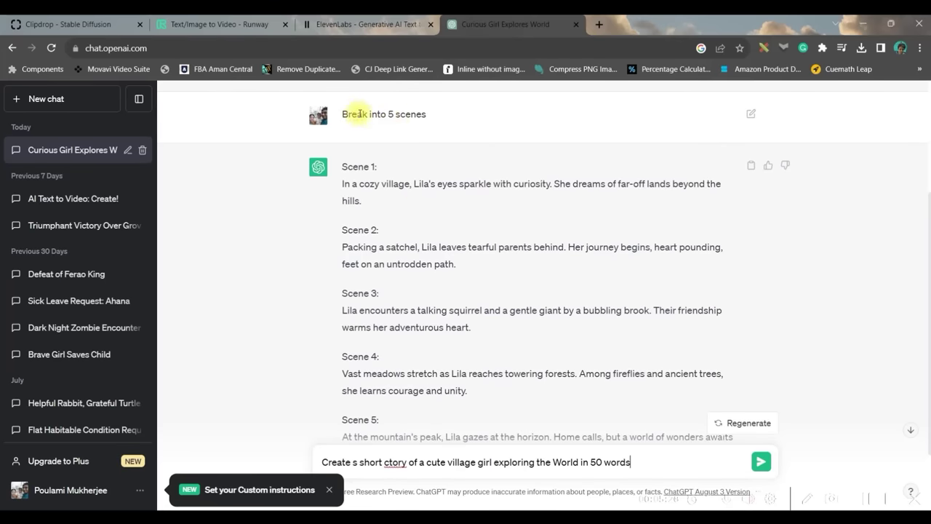
pyautogui.scroll(-2, 409, 304)
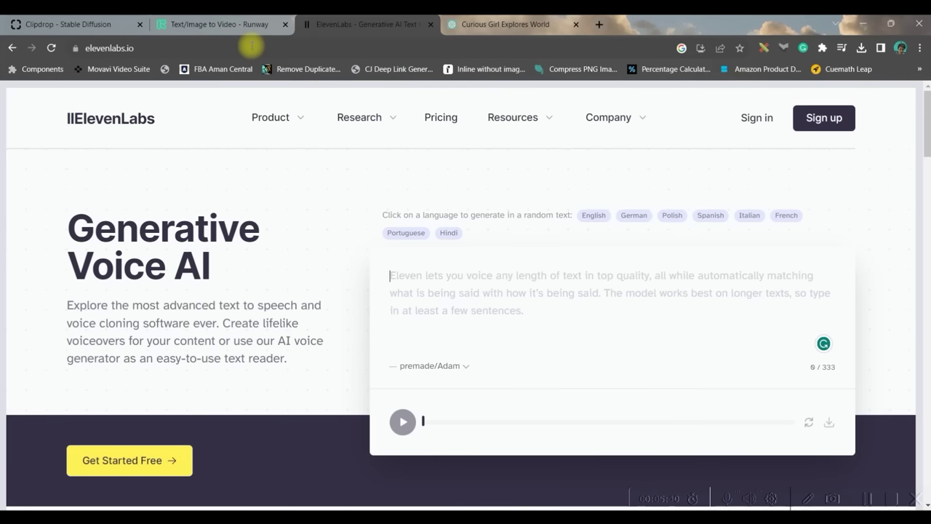
# - Voice the copied Scene 1 text with the premade Bella voice and download the audio
pyautogui.click(521, 26)
pyautogui.moveTo(341, 215); pyautogui.dragTo(357, 233)
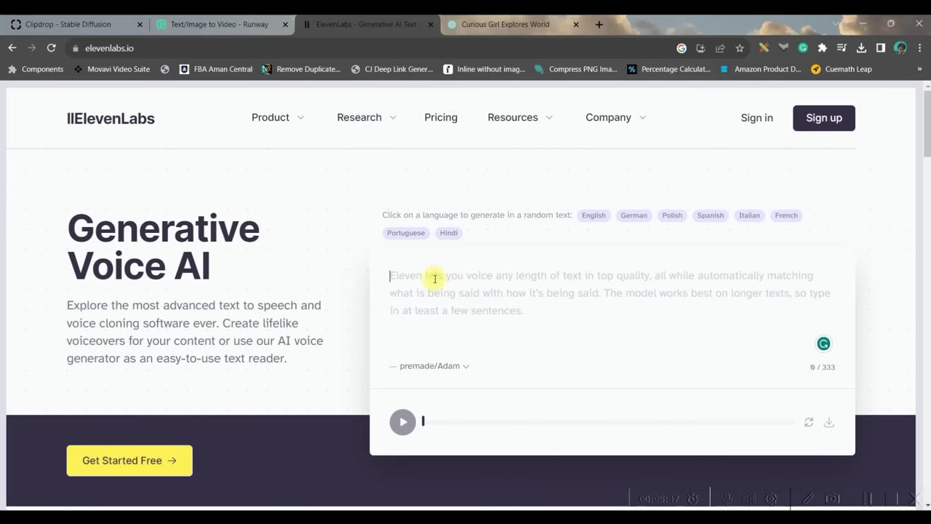
pyautogui.write("In a cozy village, Lila's eyes sparkle with curiosity. She dreams of far-off lands beyond the hills")
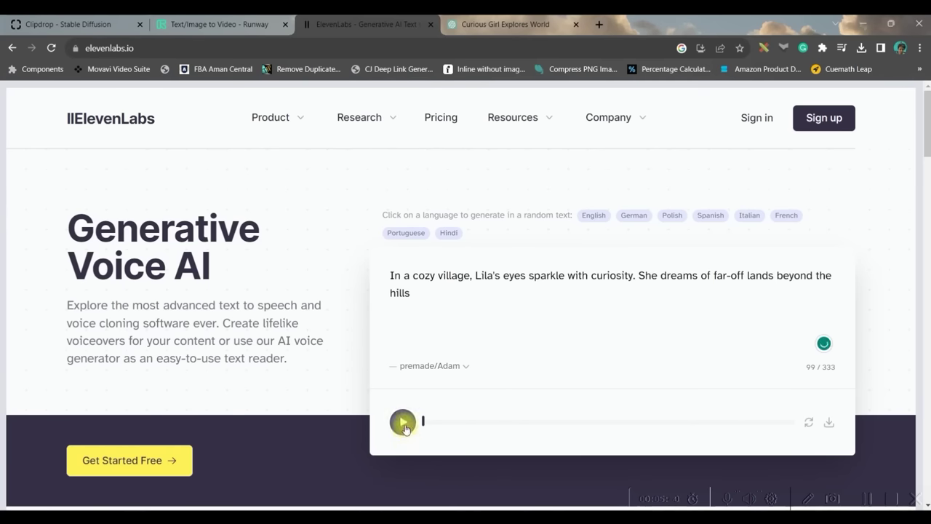
pyautogui.click(465, 366)
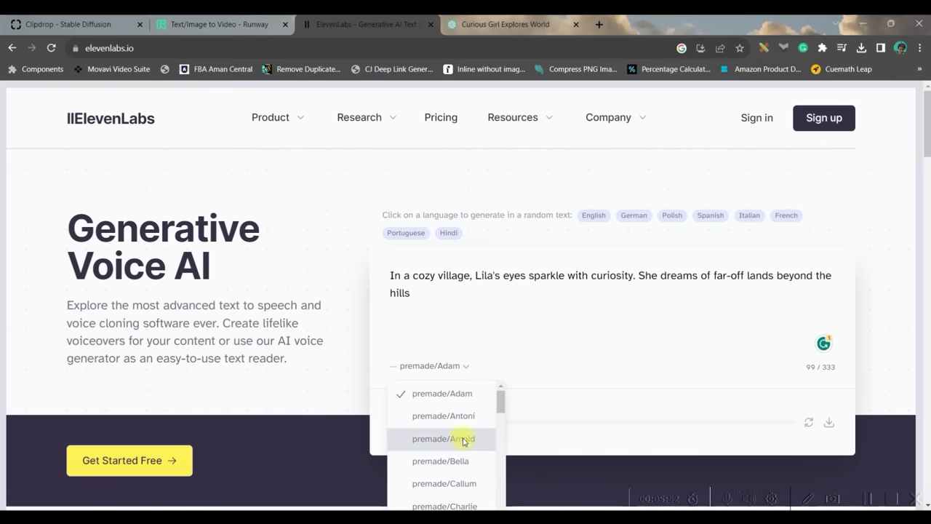
pyautogui.click(463, 462)
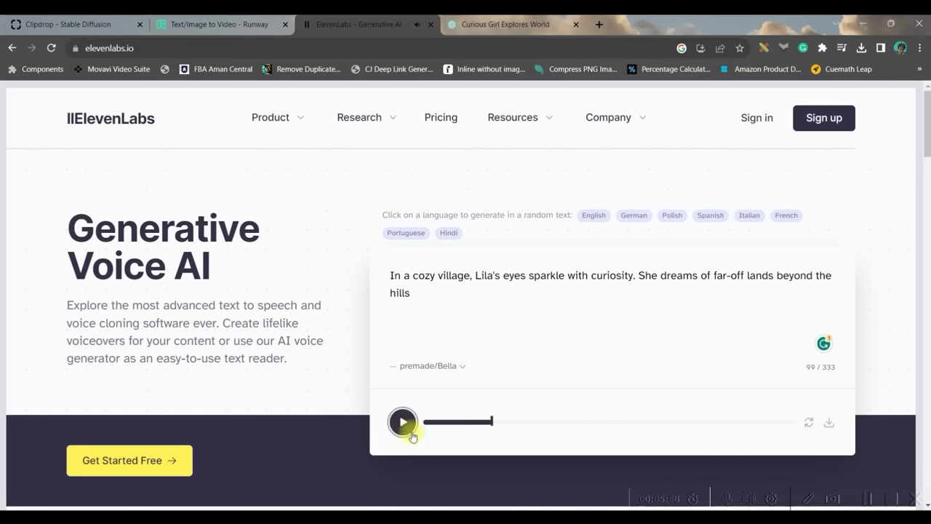
pyautogui.click(830, 425)
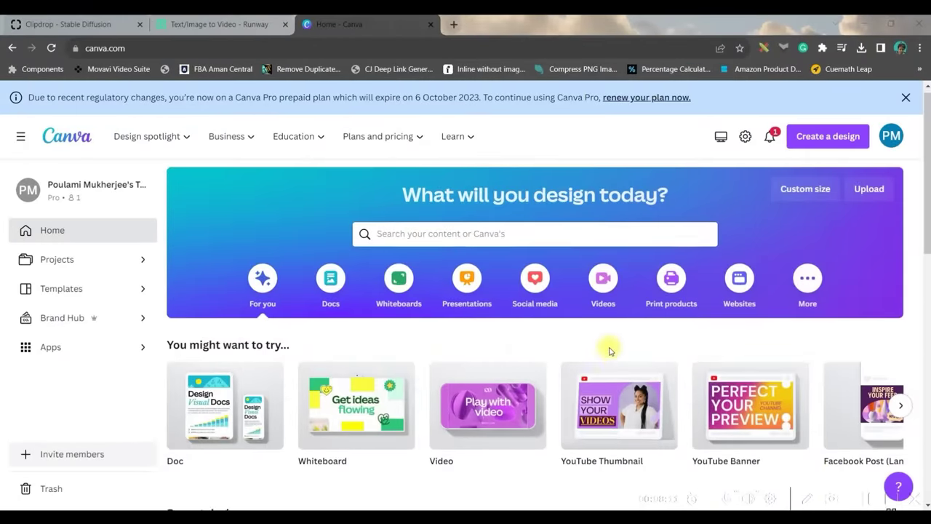
pyautogui.scroll(-2, 610, 351)
# - Close the Canva Pro notice and create a new blank Video design
pyautogui.scroll(2, 611, 327)
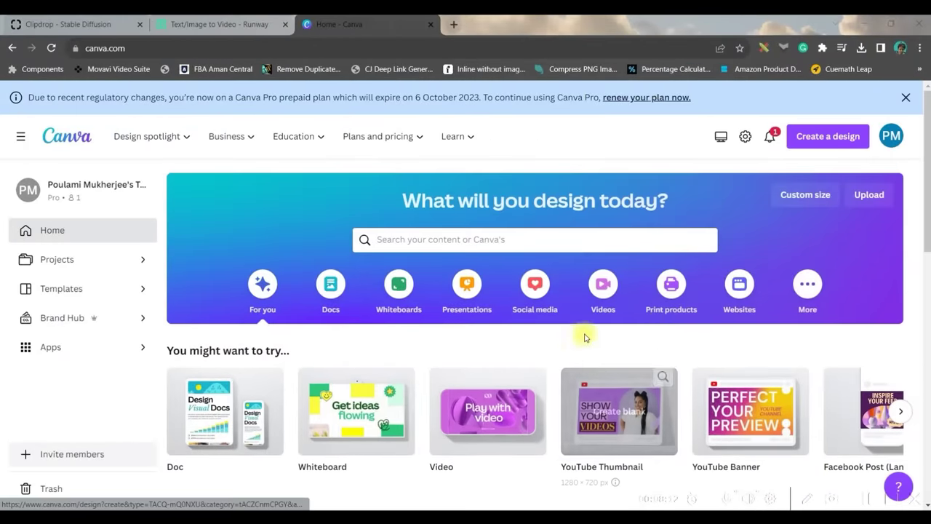
pyautogui.click(907, 97)
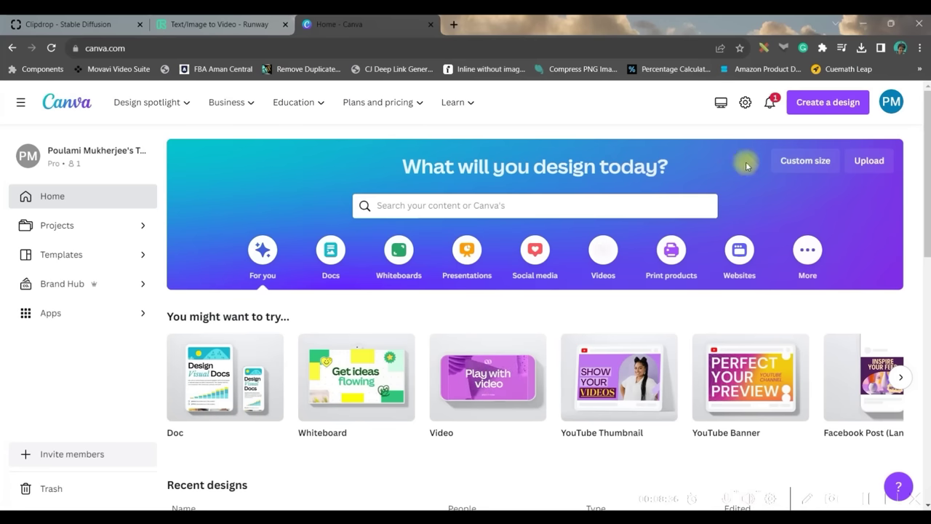
pyautogui.click(831, 106)
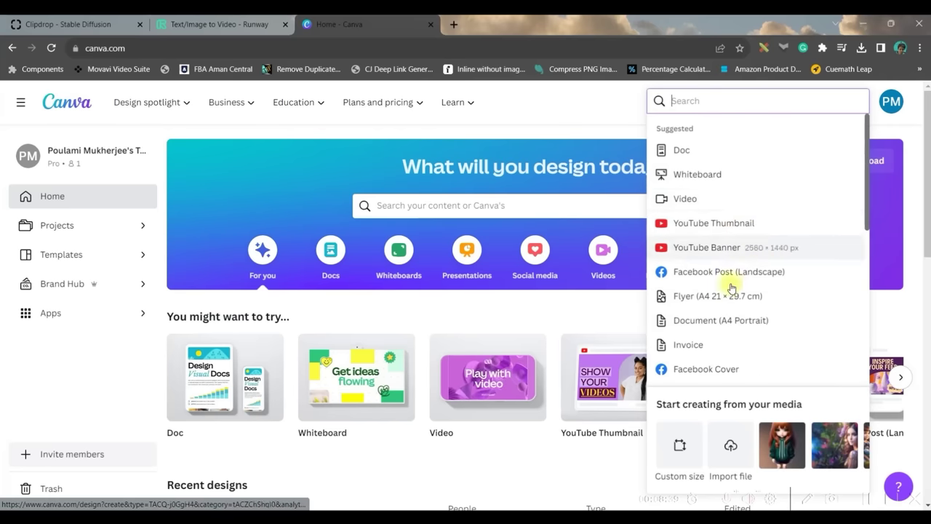
pyautogui.click(603, 249)
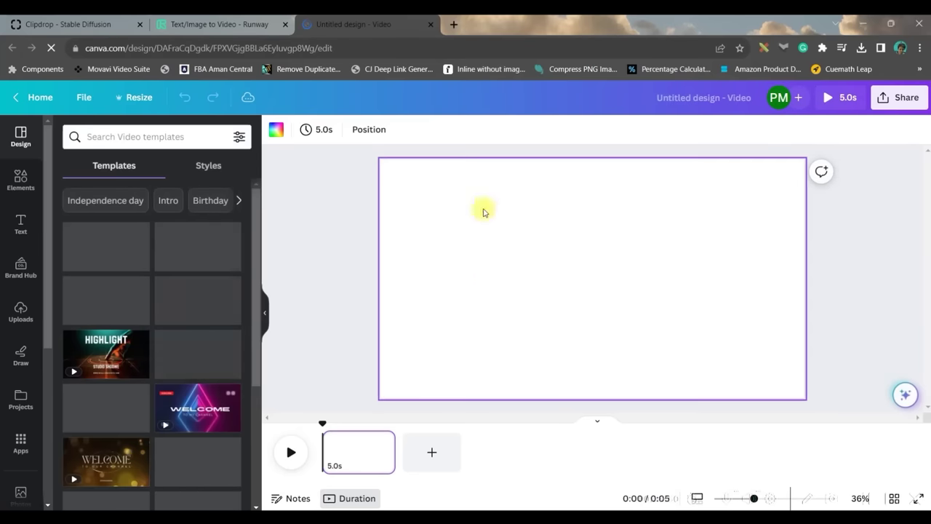
# - Upload the Gen-2 mp4 clips from the WIDE SCREEN folder to Canva
pyautogui.moveTo(640, 509)
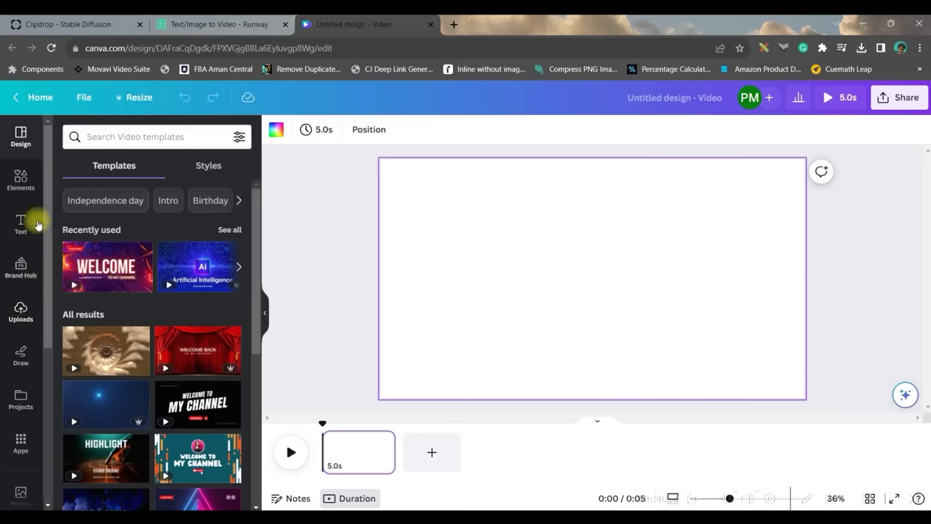
pyautogui.click(21, 308)
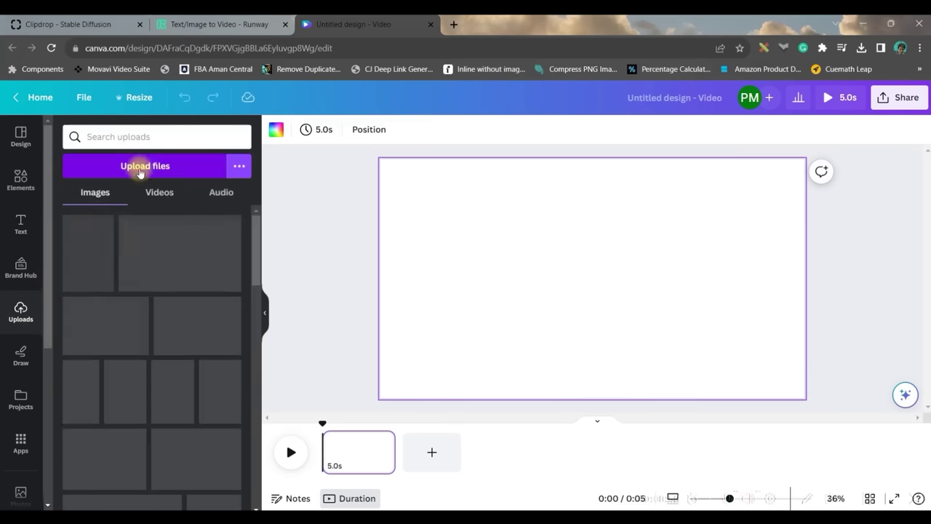
pyautogui.click(144, 167)
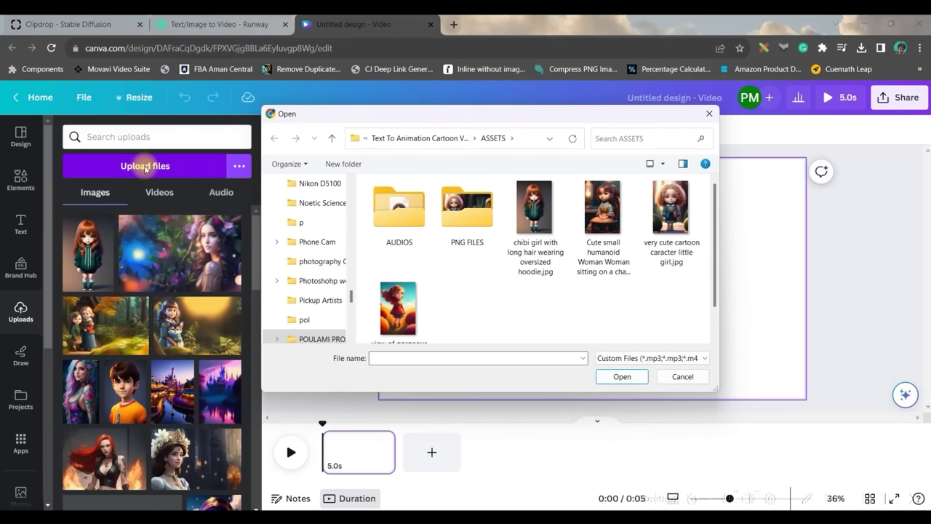
pyautogui.doubleClick(467, 208)
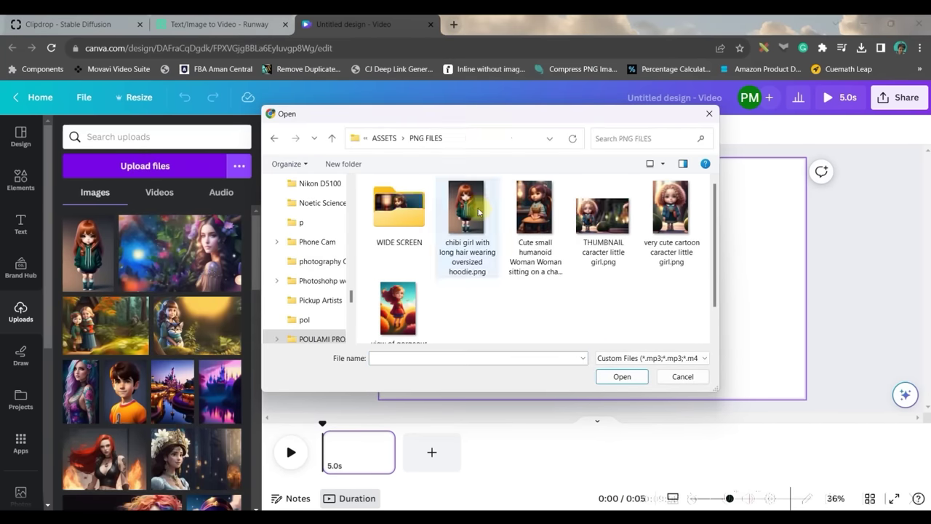
pyautogui.doubleClick(399, 207)
pyautogui.moveTo(432, 178); pyautogui.dragTo(714, 229)
pyautogui.scroll(-1, 714, 229)
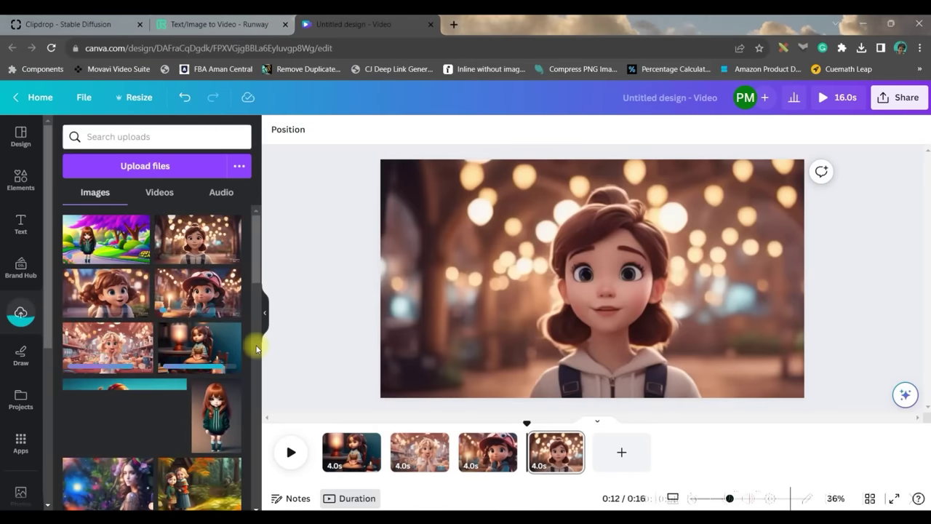
pyautogui.scroll(-2, 157, 382)
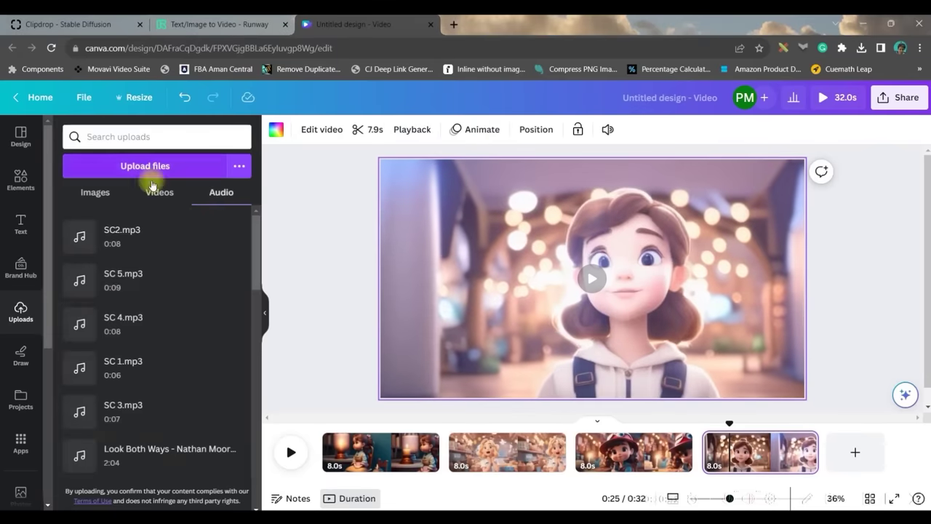
# - Place SC 3.mp3 and SC 4.mp3 under the third and fourth scene clips
pyautogui.click(159, 192)
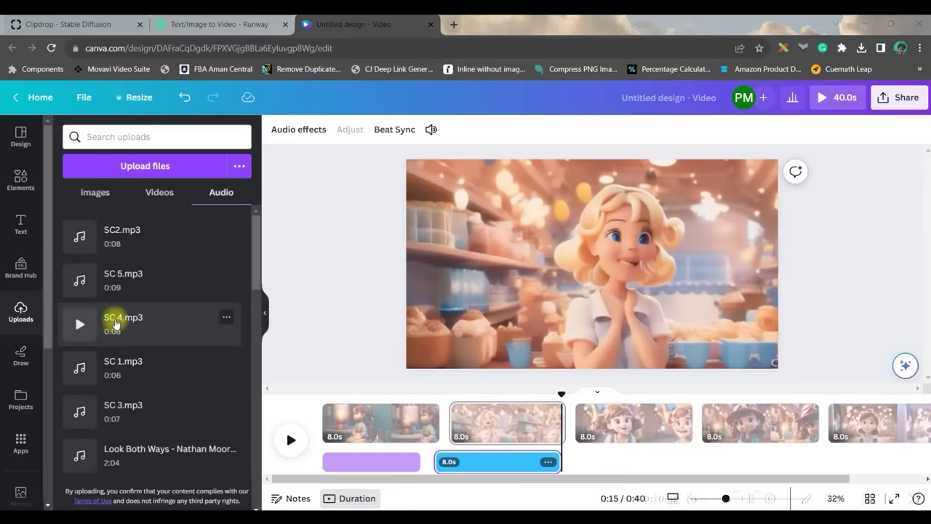
pyautogui.moveTo(122, 413); pyautogui.dragTo(568, 441)
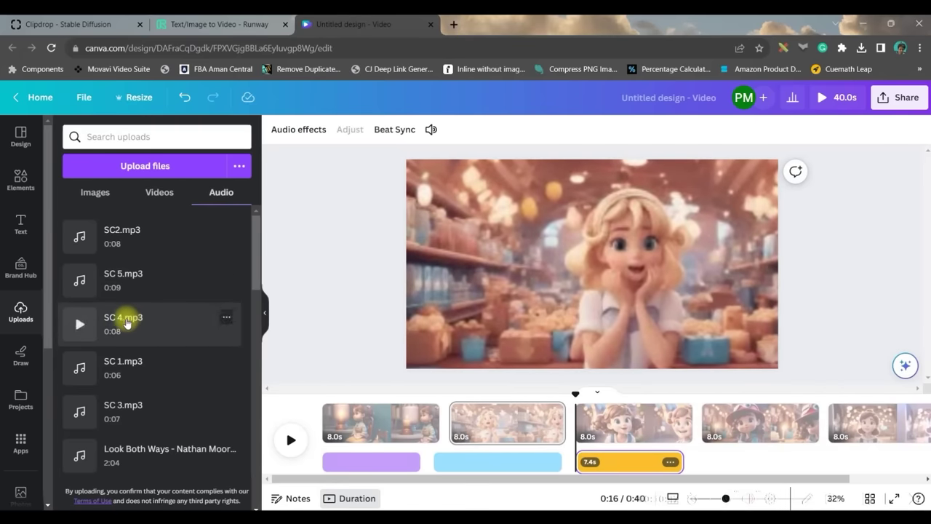
pyautogui.moveTo(126, 324); pyautogui.dragTo(734, 436)
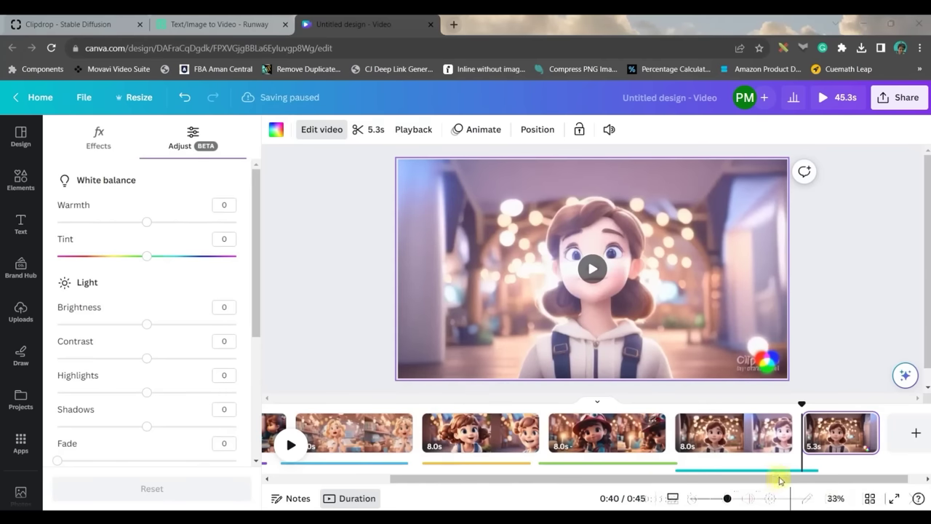
# - Inspect the final clip's Effects and Adjust settings at 0:41, leaving them unchanged
pyautogui.click(829, 437)
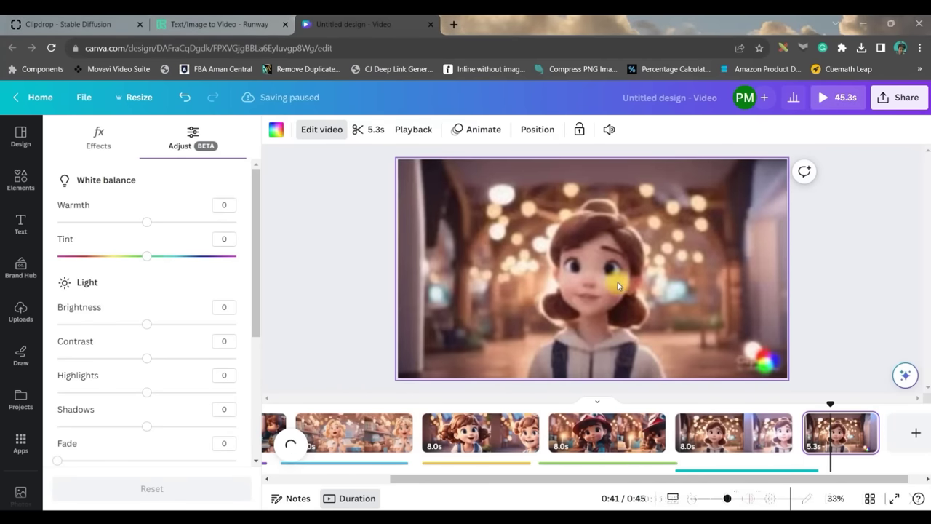
pyautogui.click(314, 128)
pyautogui.click(322, 131)
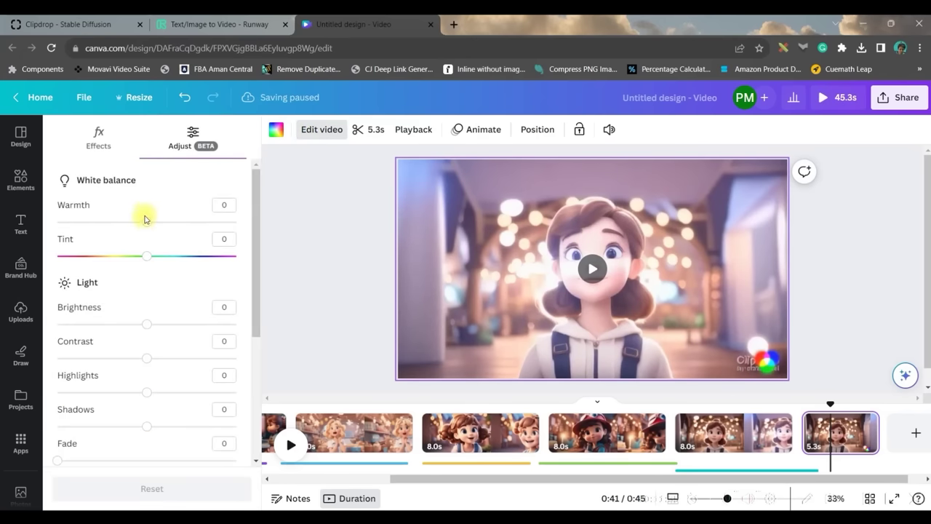
pyautogui.click(105, 138)
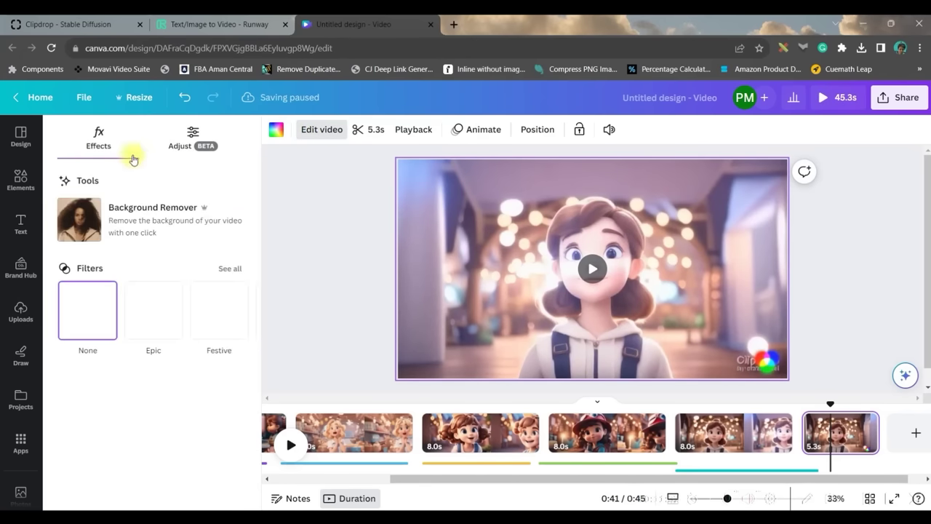
pyautogui.click(197, 138)
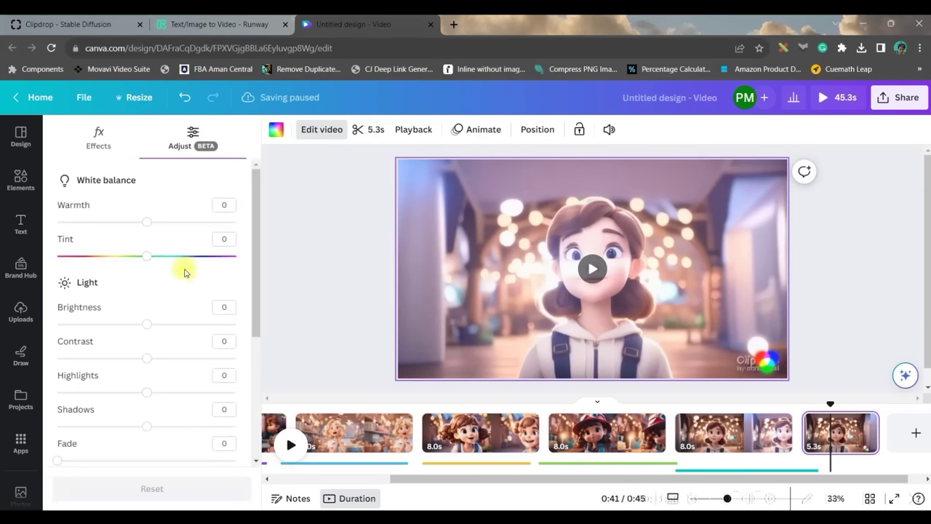
pyautogui.scroll(-2, 171, 364)
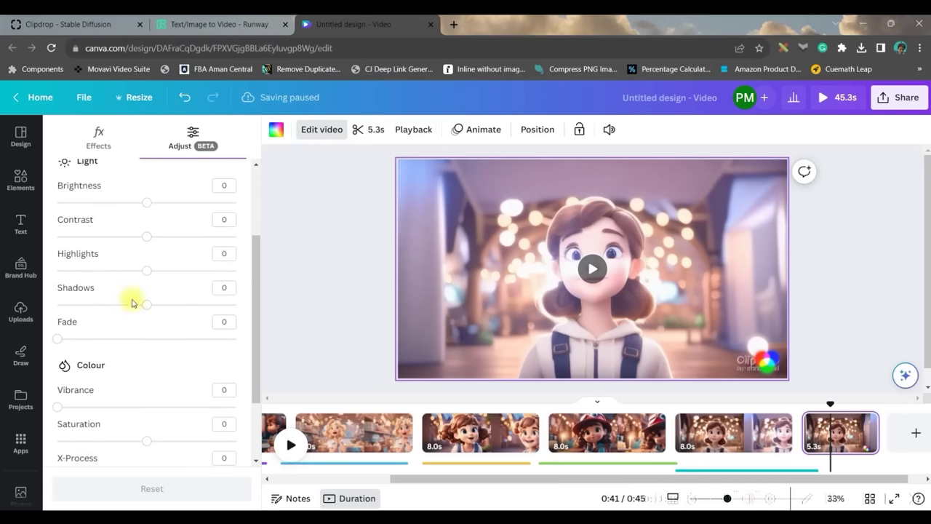
pyautogui.press('Escape')
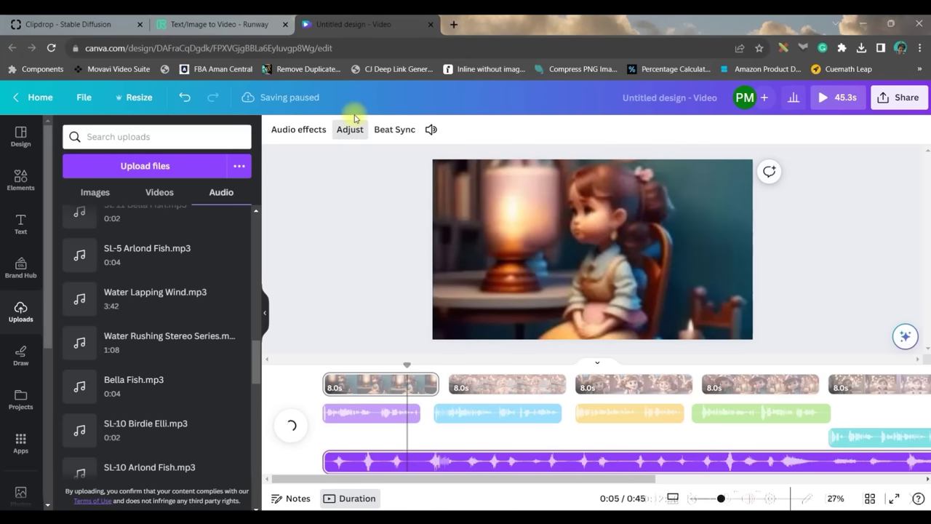
# - Shift the music's start by 0.4s and beat-sync the video to it
pyautogui.click(352, 129)
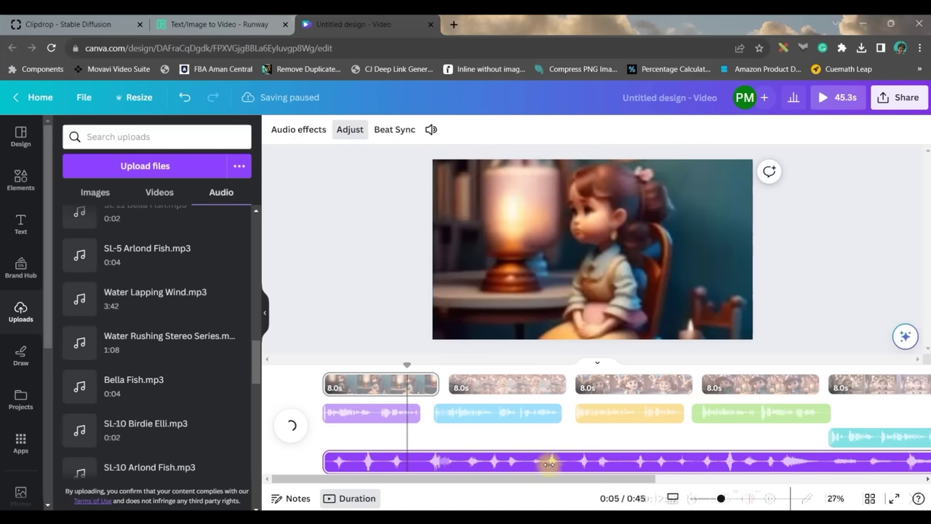
pyautogui.moveTo(549, 463)
pyautogui.mouseDown()
pyautogui.moveTo(502, 461)
pyautogui.moveTo(543, 463)
pyautogui.mouseUp()
pyautogui.click(402, 131)
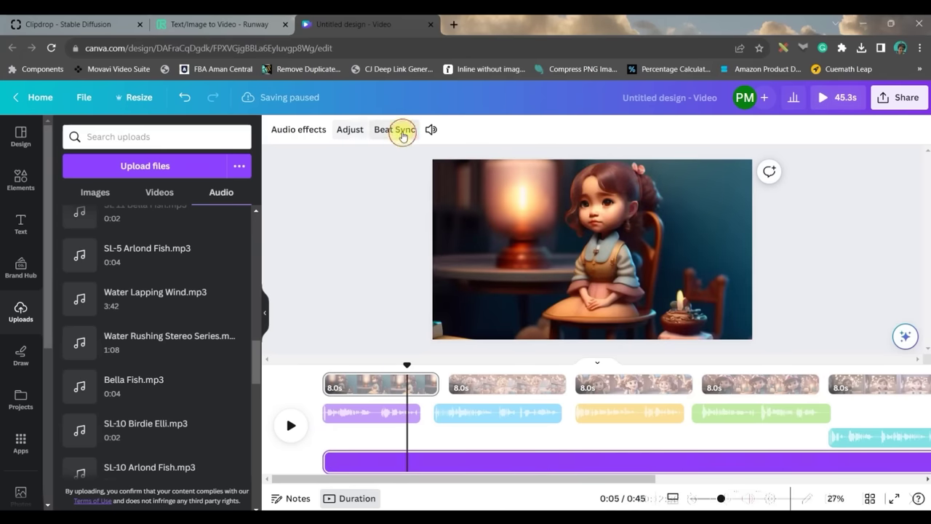
pyautogui.click(234, 172)
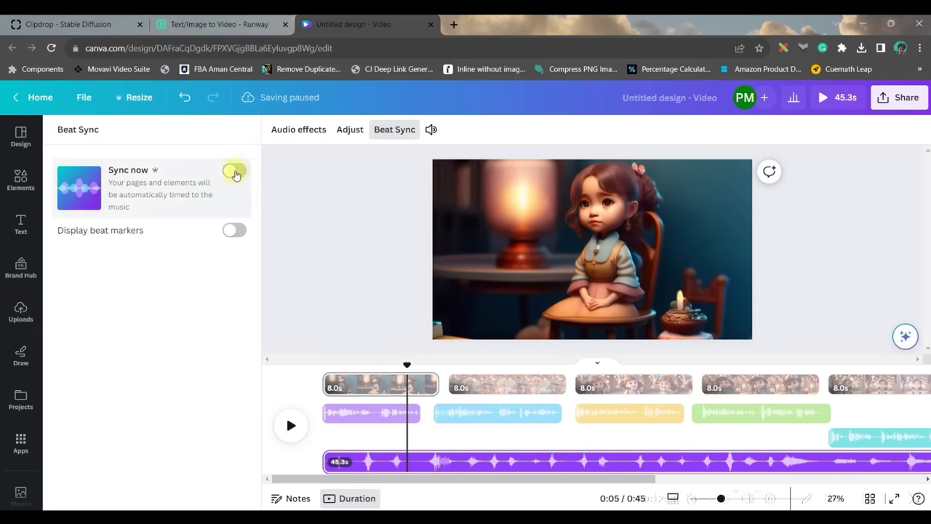
# - Give the music a 0.6s fade-in and 0.7s fade-out
pyautogui.click(294, 132)
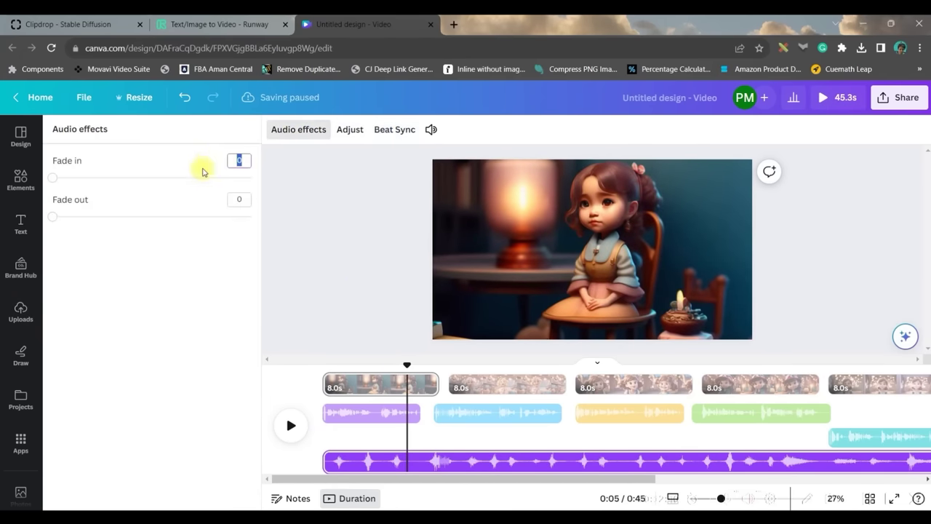
pyautogui.moveTo(53, 185); pyautogui.dragTo(79, 188)
pyautogui.moveTo(60, 220); pyautogui.dragTo(80, 216)
# - Lower the music volume to 41, rewind to 0:00, and select the first scene clip
pyautogui.click(432, 131)
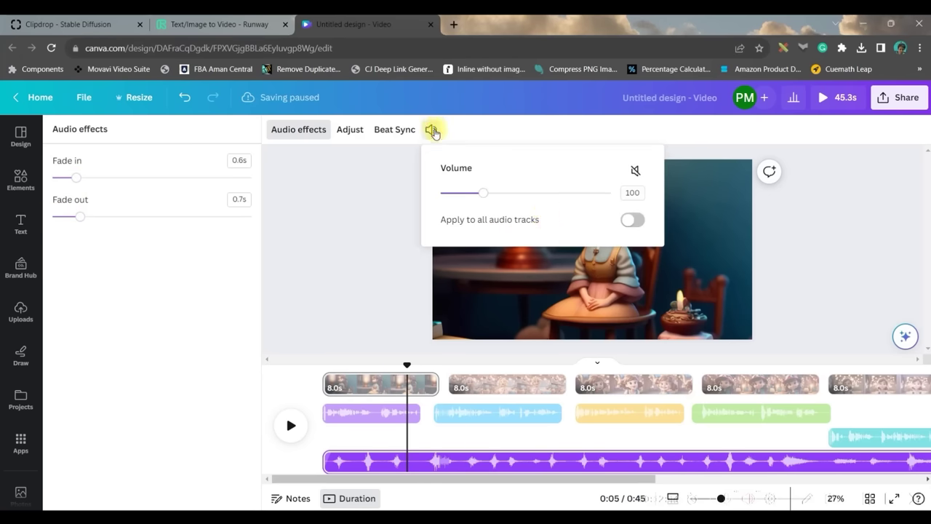
pyautogui.moveTo(485, 199); pyautogui.dragTo(457, 193)
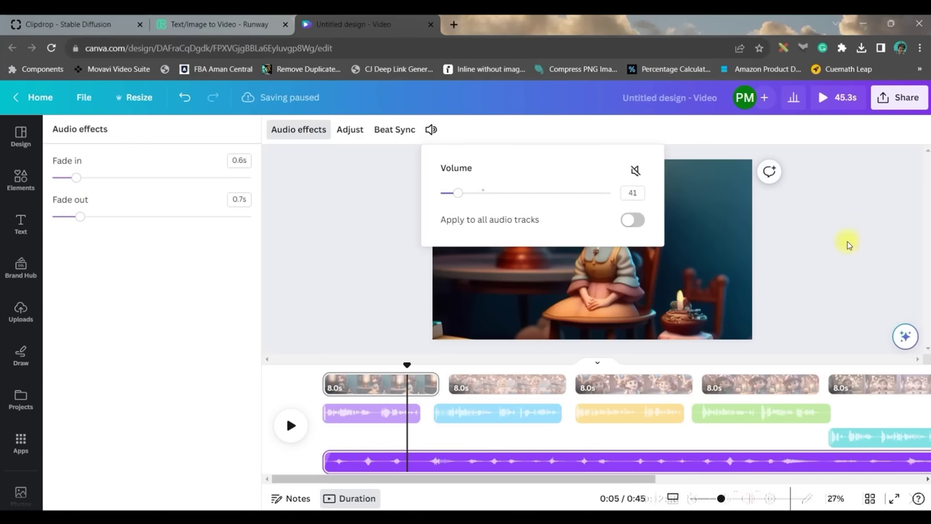
pyautogui.click(847, 246)
pyautogui.click(405, 362)
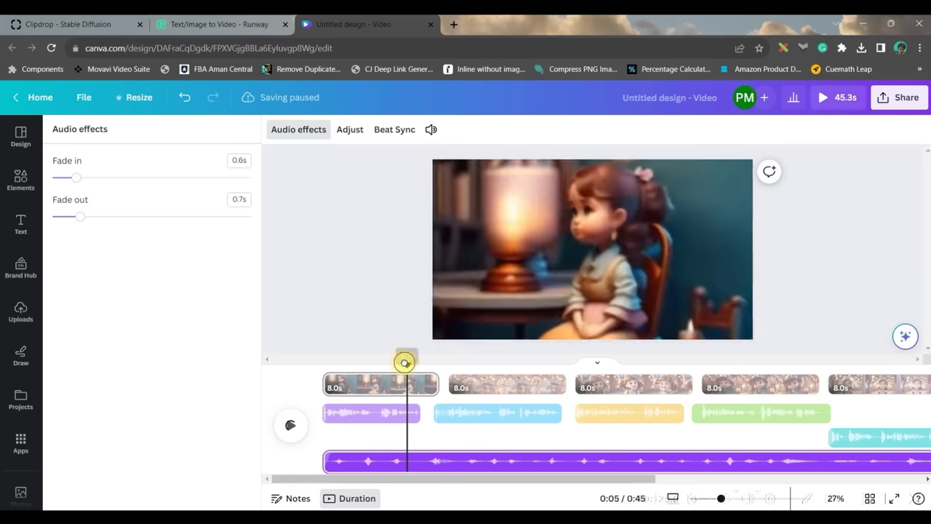
pyautogui.moveTo(405, 363); pyautogui.dragTo(301, 364)
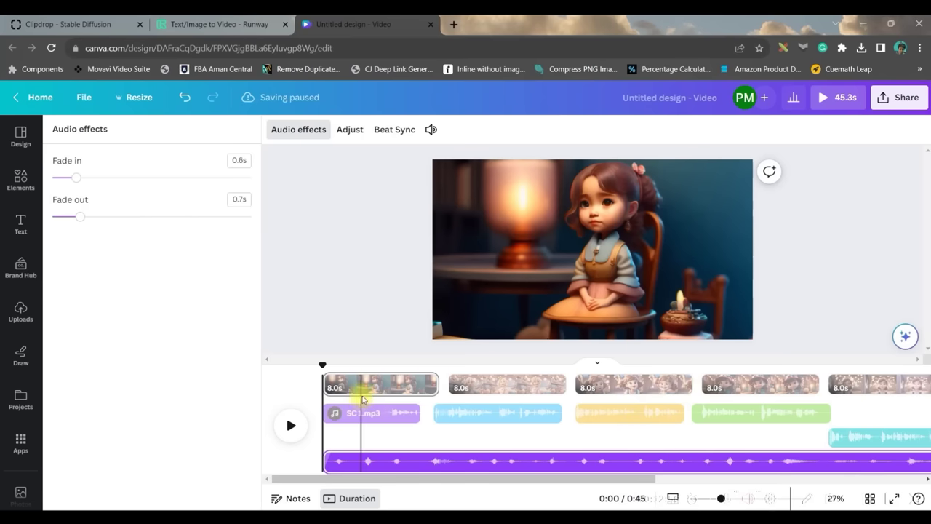
pyautogui.click(366, 382)
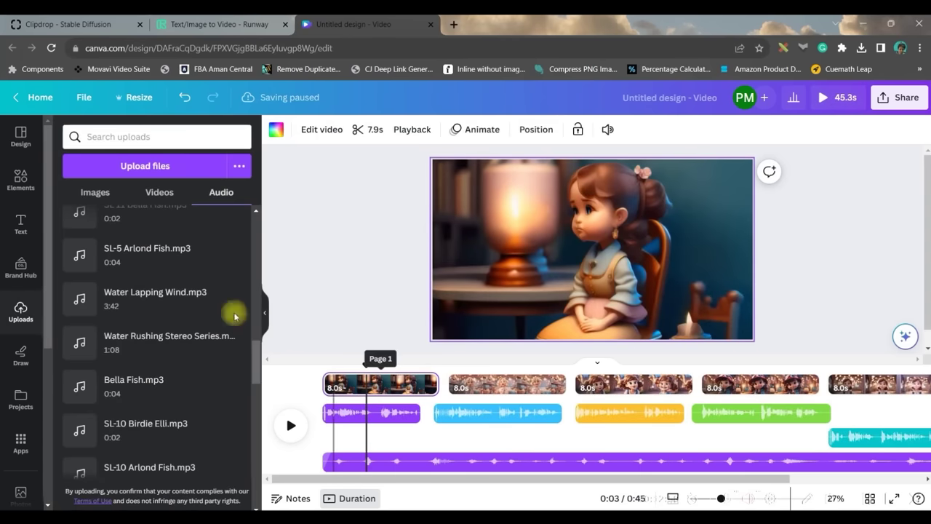
# - Add a heading text box to the first scene, move it to the bottom, and select its text
pyautogui.click(21, 229)
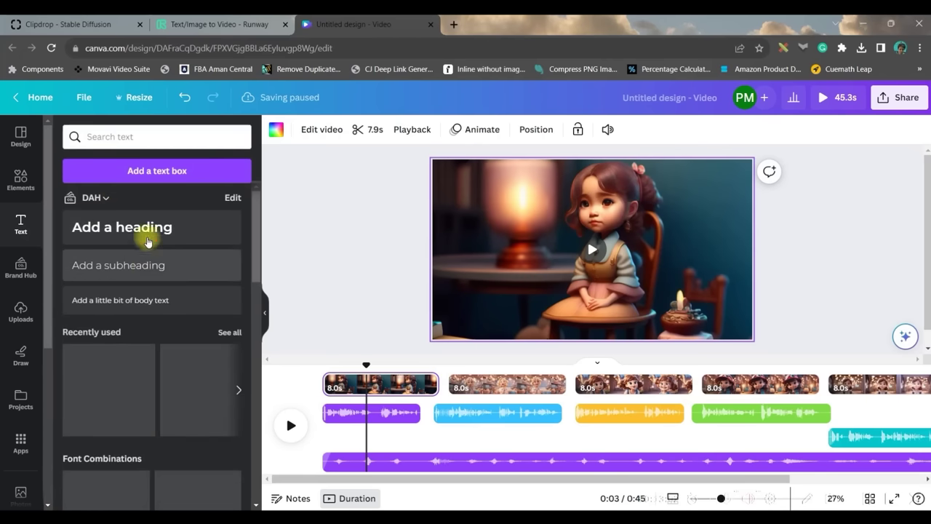
pyautogui.click(147, 231)
pyautogui.moveTo(603, 282); pyautogui.dragTo(611, 350)
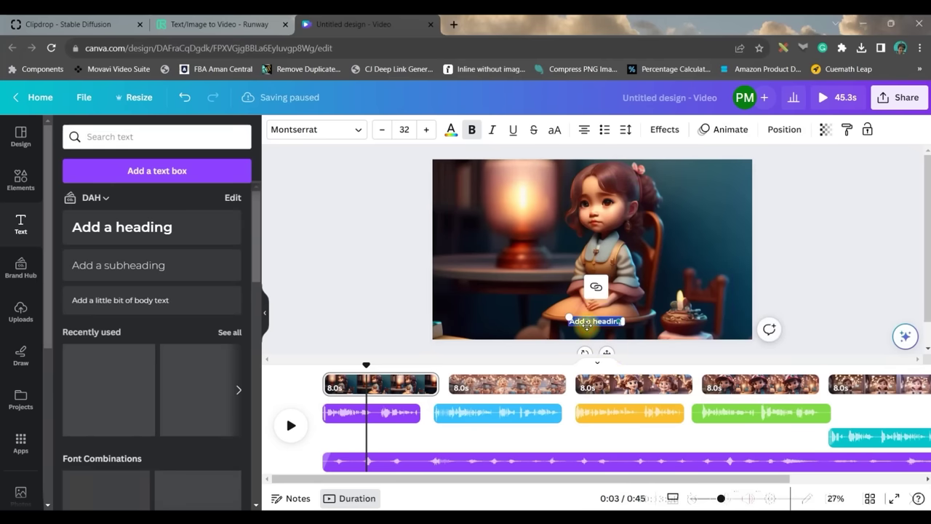
pyautogui.click(586, 322)
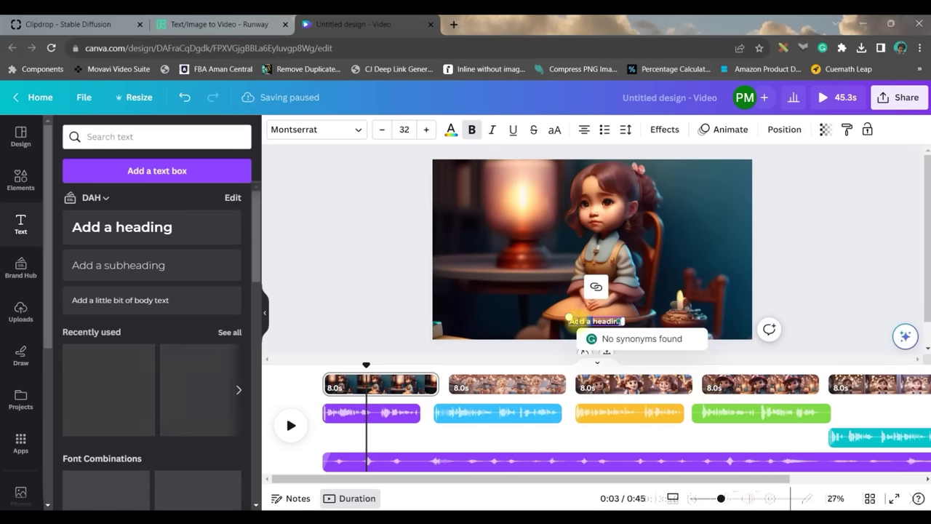
pyautogui.click(576, 322)
pyautogui.tripleClick(577, 323)
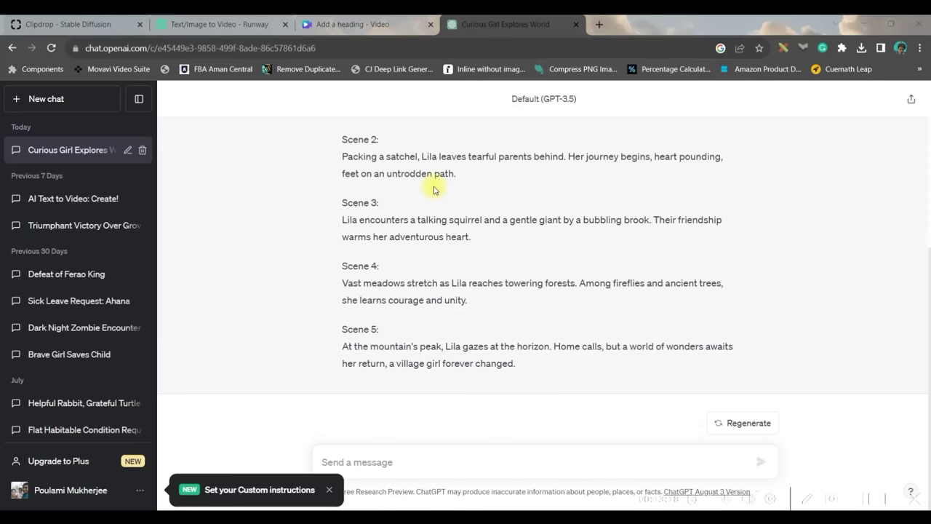
# - Select the Scene 1 line in the ChatGPT story for copying
pyautogui.scroll(3, 429, 240)
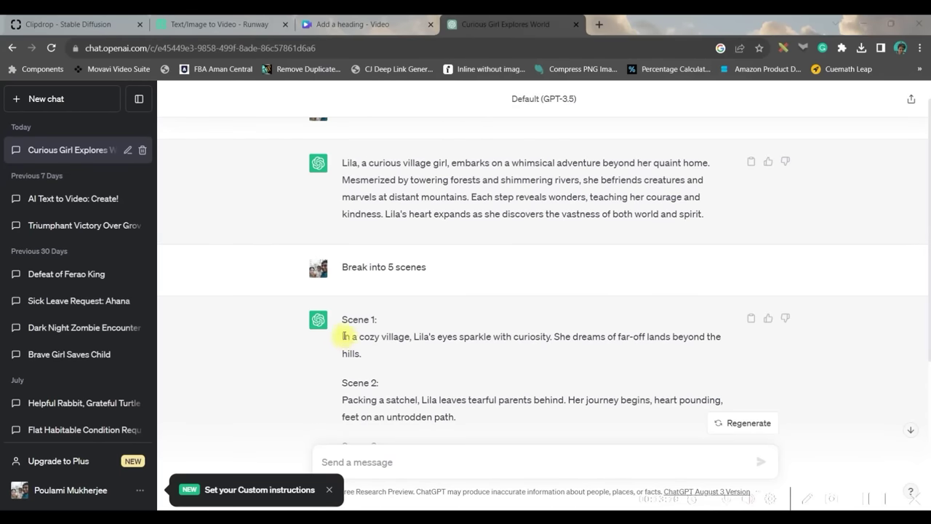
pyautogui.moveTo(343, 336); pyautogui.dragTo(360, 350)
pyautogui.hotkey('ctrl', 'c')
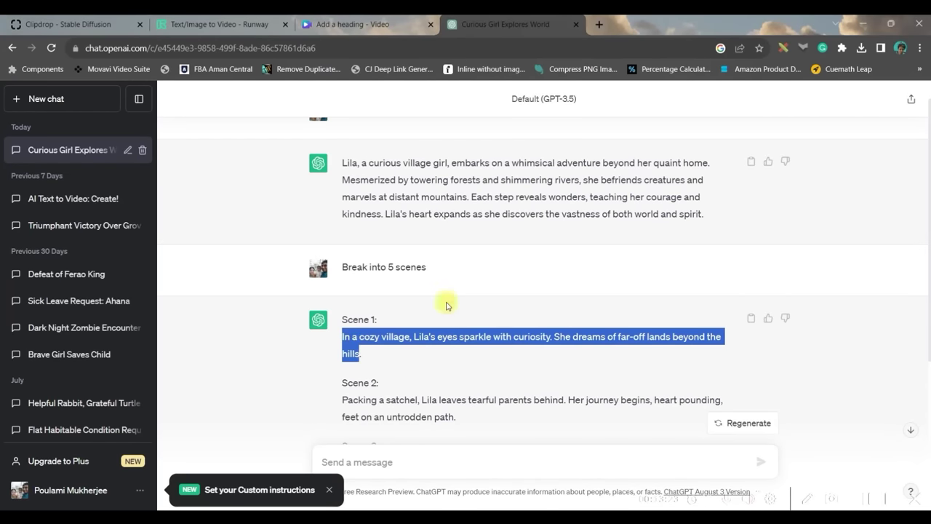
pyautogui.click(356, 24)
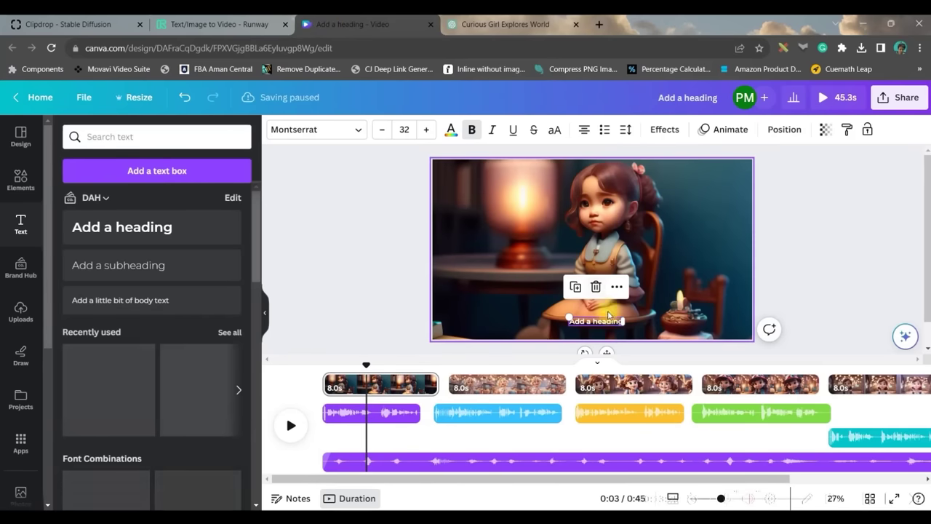
# - Paste the Scene 1 sentence over the heading, nudge it left, and enlarge it to size 34
pyautogui.hotkey('ctrl', 'a')
pyautogui.hotkey('ctrl', 'v')
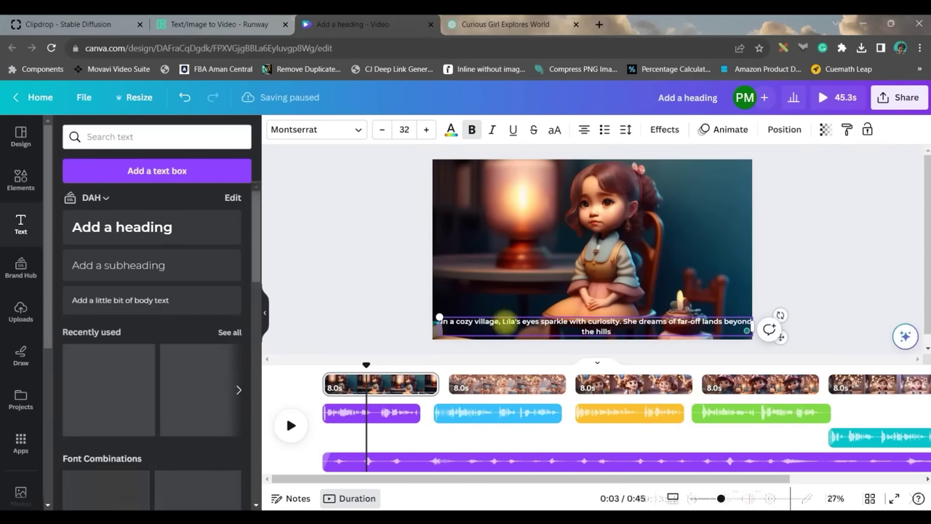
pyautogui.click(750, 331)
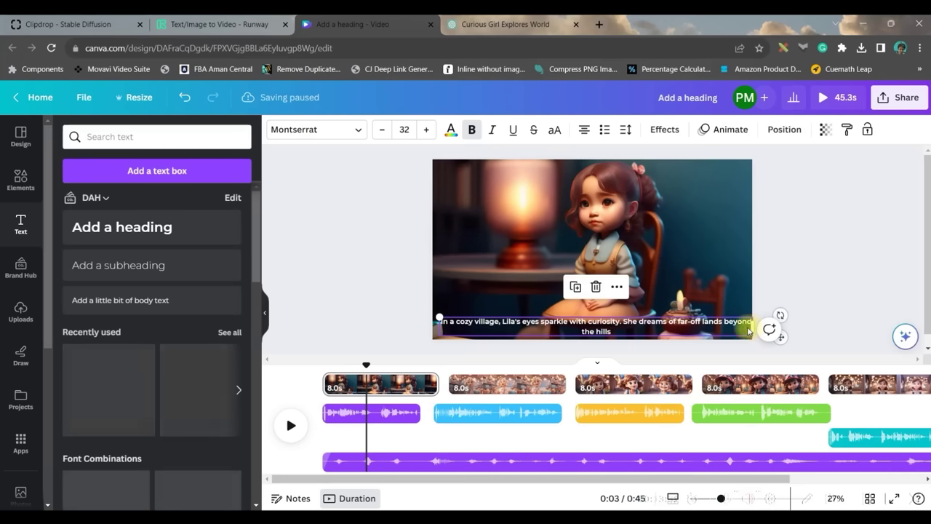
pyautogui.moveTo(682, 327); pyautogui.dragTo(680, 323)
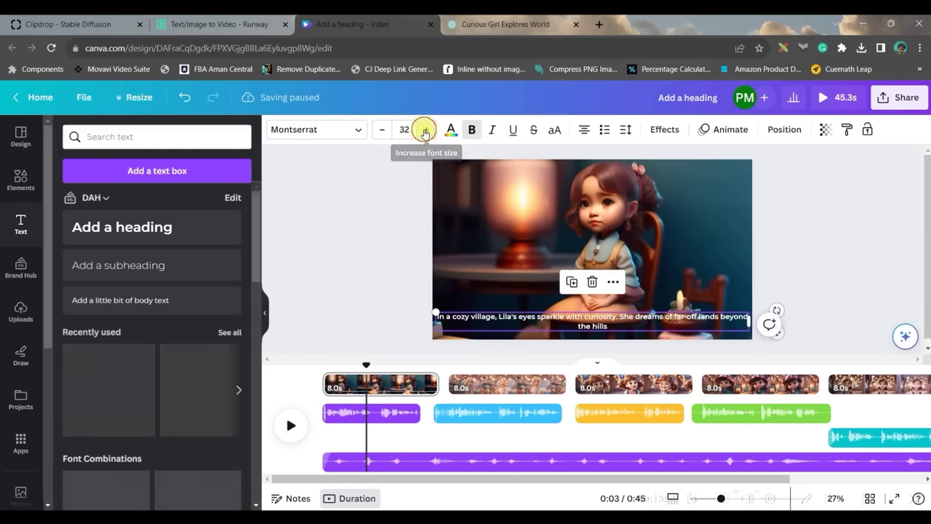
pyautogui.click(426, 131)
pyautogui.click(426, 131)
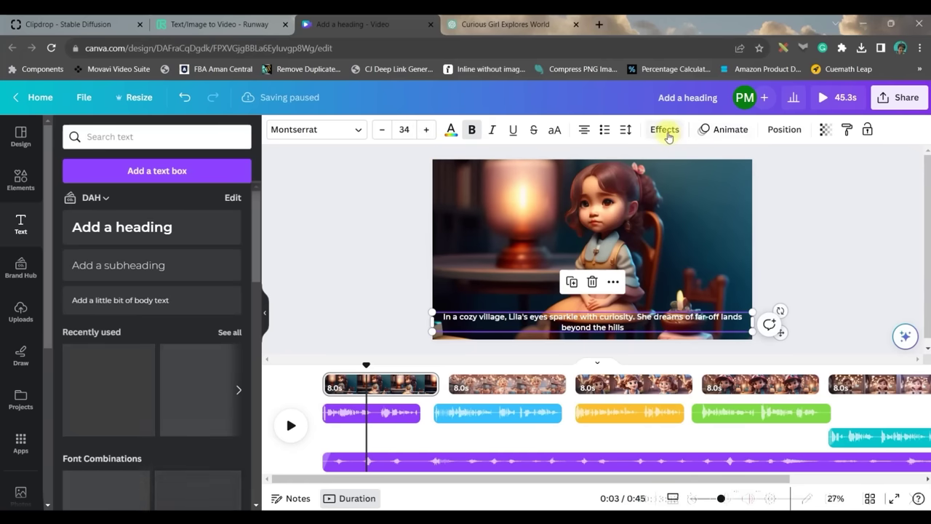
# - Give the first scene's caption a yellow drop shadow
pyautogui.click(666, 131)
pyautogui.click(159, 204)
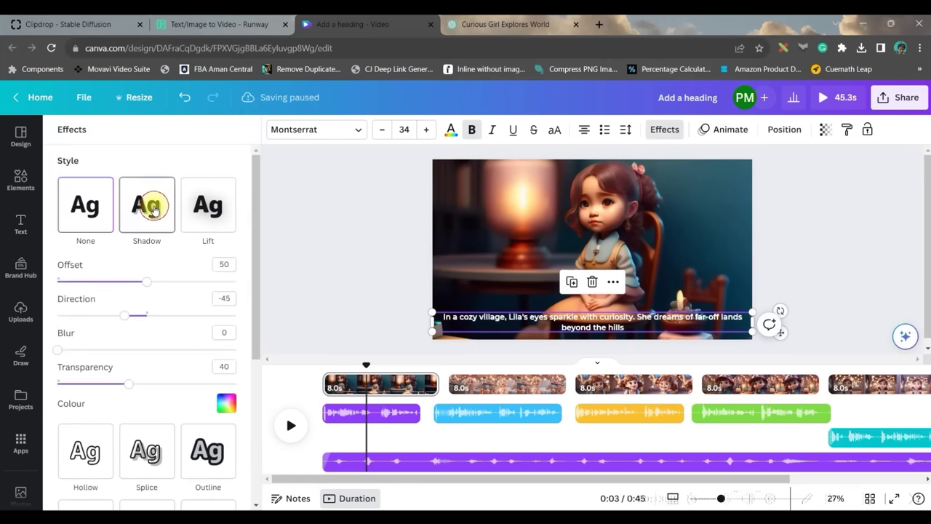
pyautogui.click(226, 402)
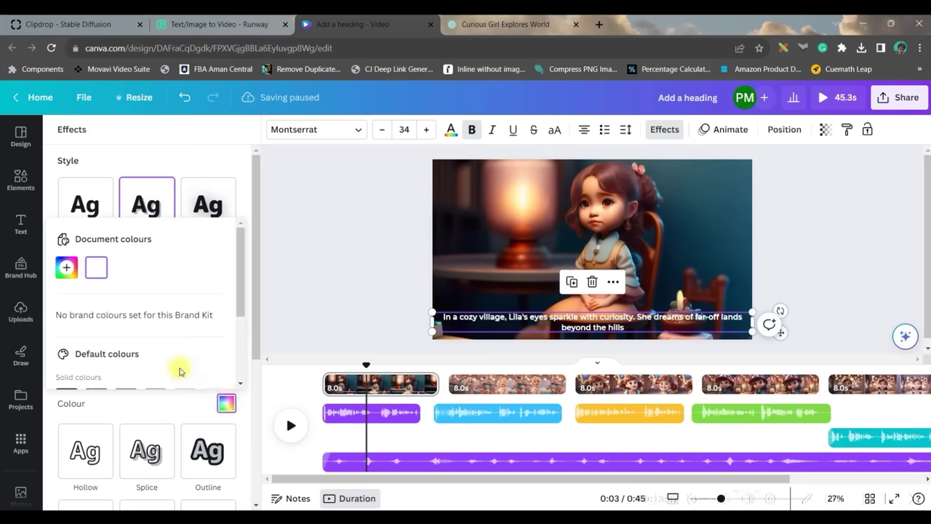
pyautogui.scroll(-2, 80, 300)
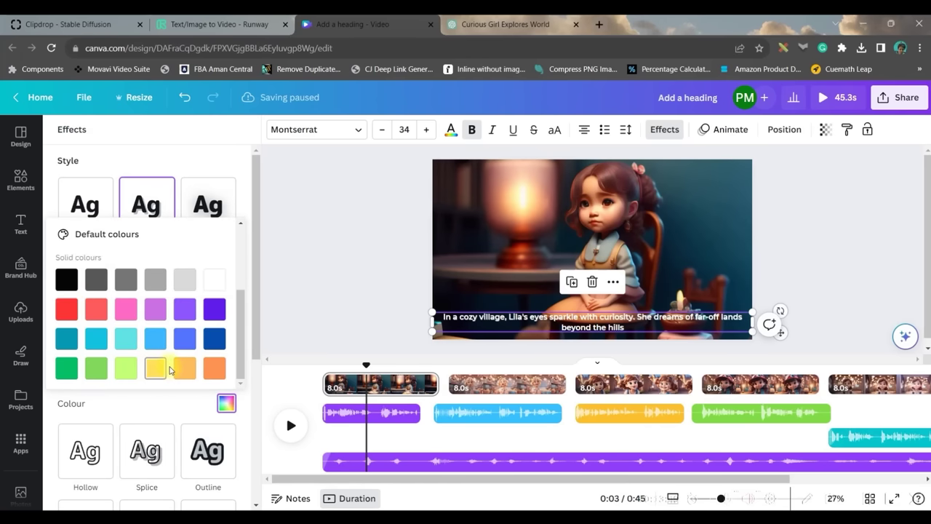
pyautogui.click(155, 367)
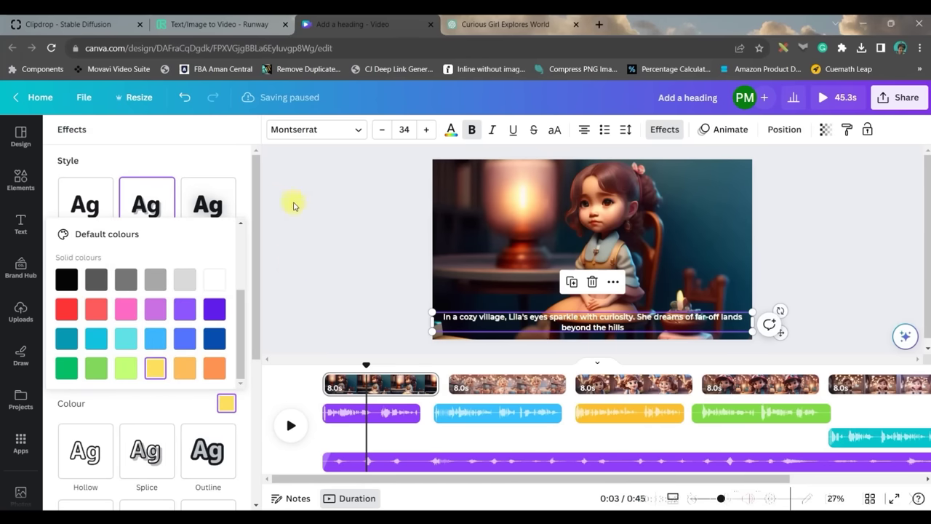
# - Add a yellow background highlight to the first caption and make its text black
pyautogui.click(20, 224)
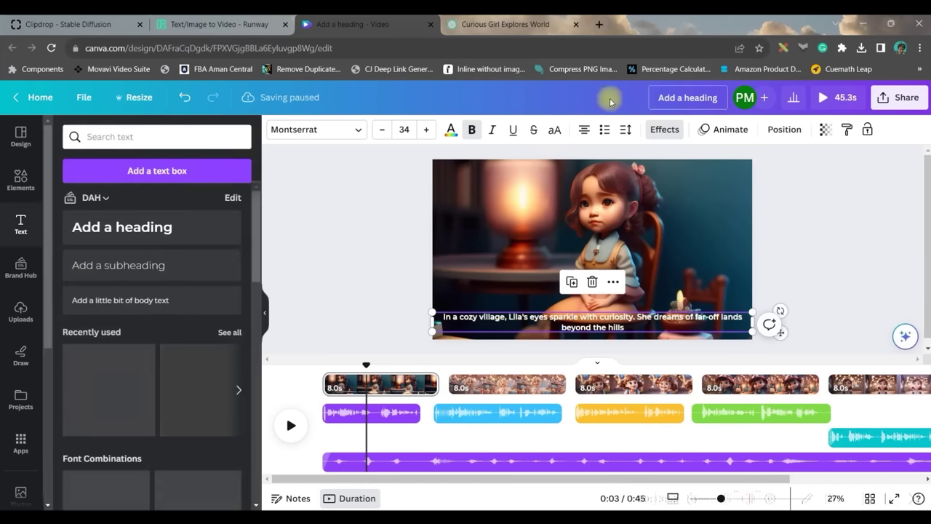
pyautogui.click(665, 129)
pyautogui.scroll(-5, 167, 389)
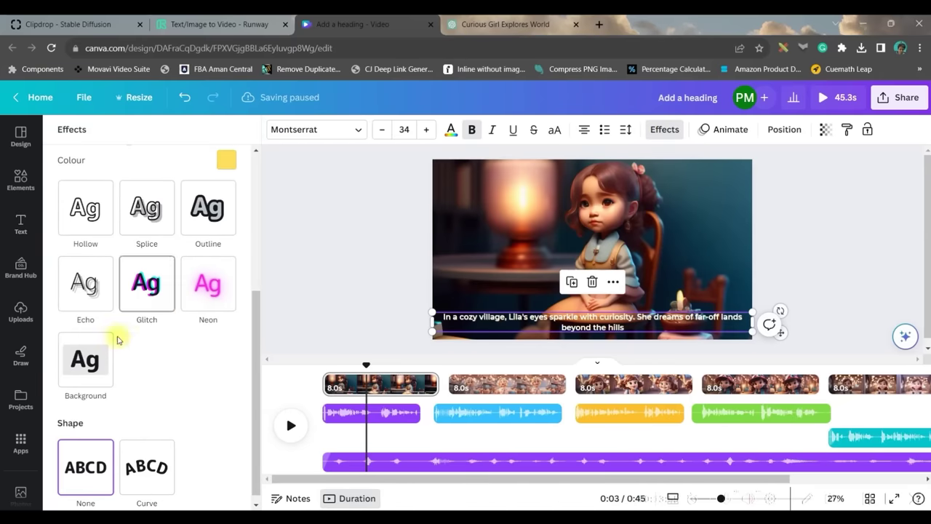
pyautogui.click(91, 356)
pyautogui.scroll(-1, 150, 364)
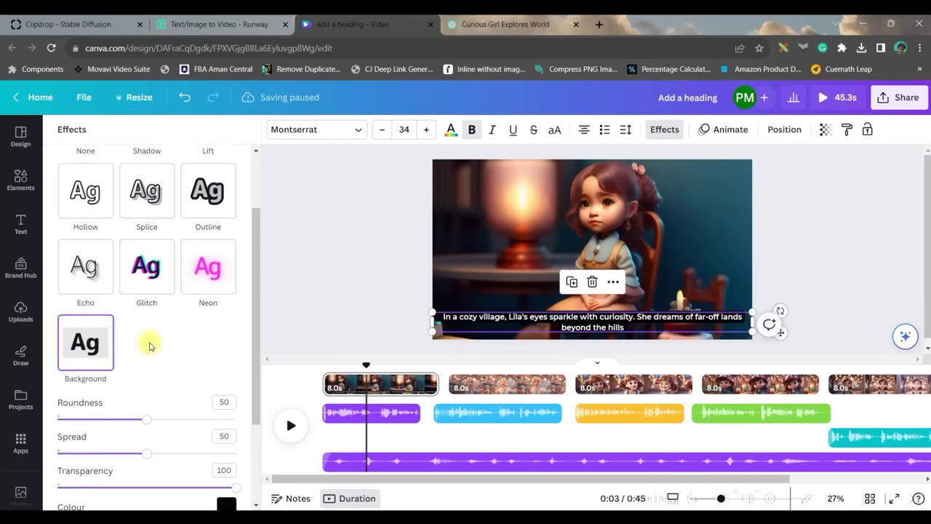
pyautogui.scroll(-3, 149, 346)
pyautogui.click(224, 400)
pyautogui.scroll(-2, 145, 303)
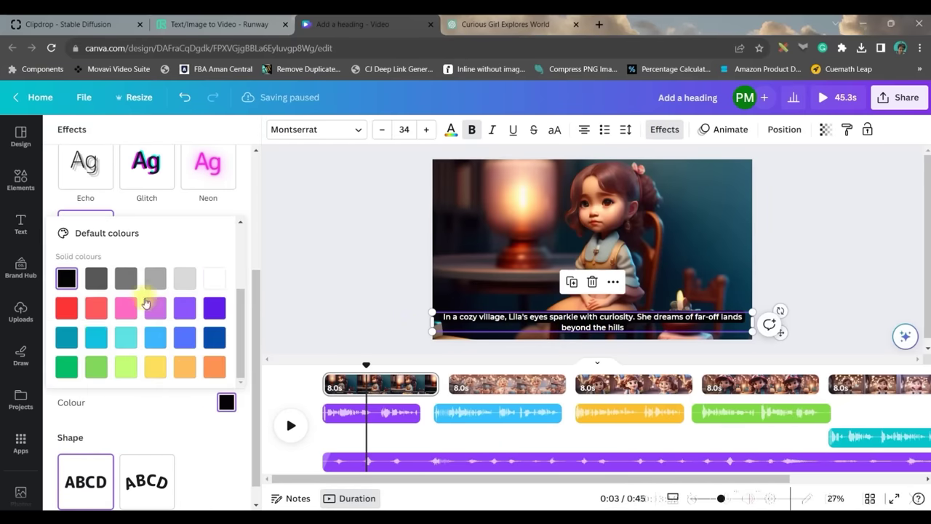
pyautogui.click(214, 278)
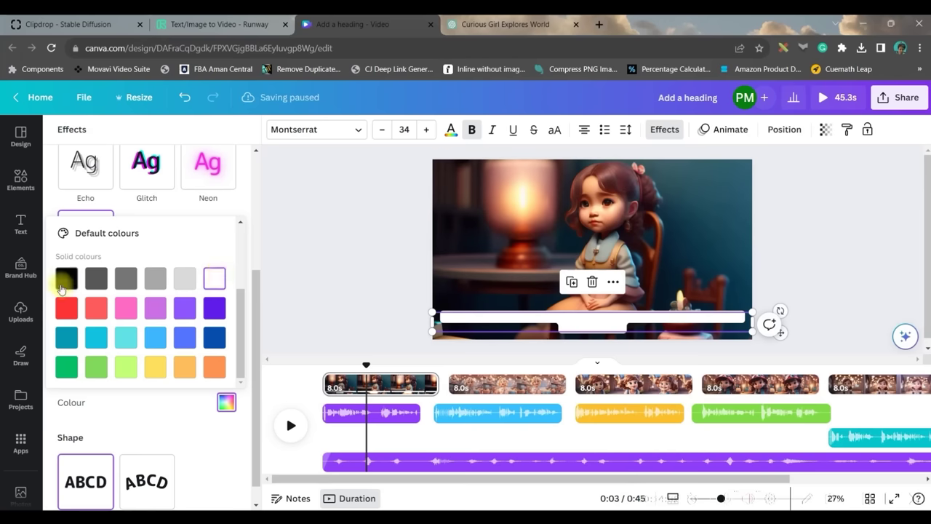
pyautogui.click(155, 367)
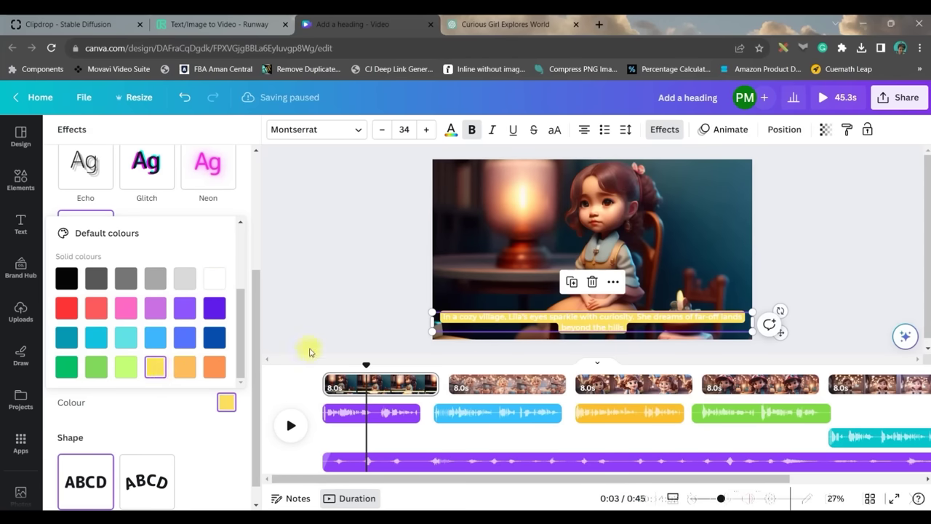
pyautogui.click(451, 130)
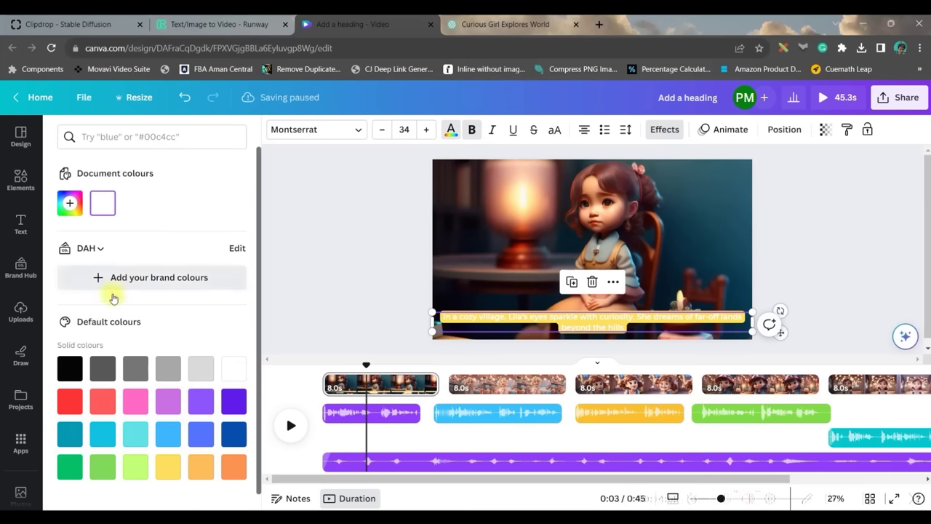
pyautogui.click(76, 371)
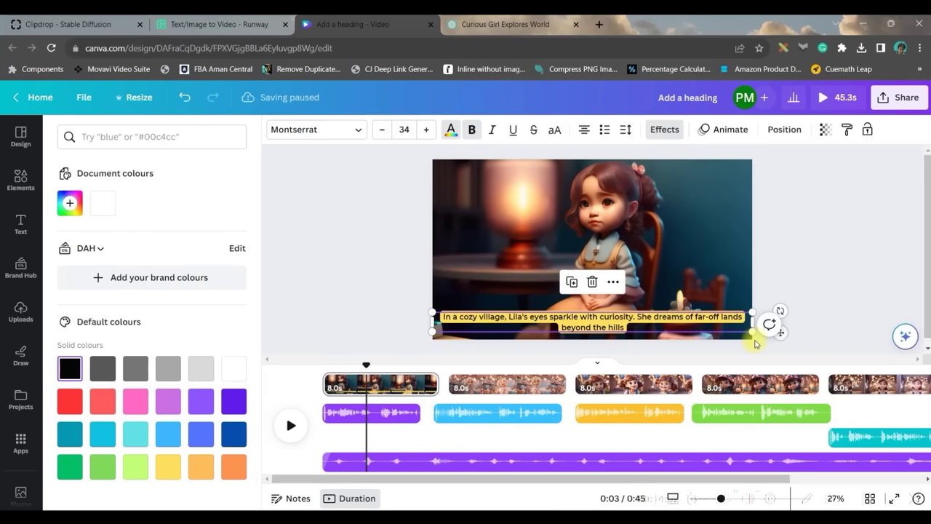
# - Add a heading on the second scene holding the Scene 2 paragraph, positioned at the bottom
pyautogui.click(473, 385)
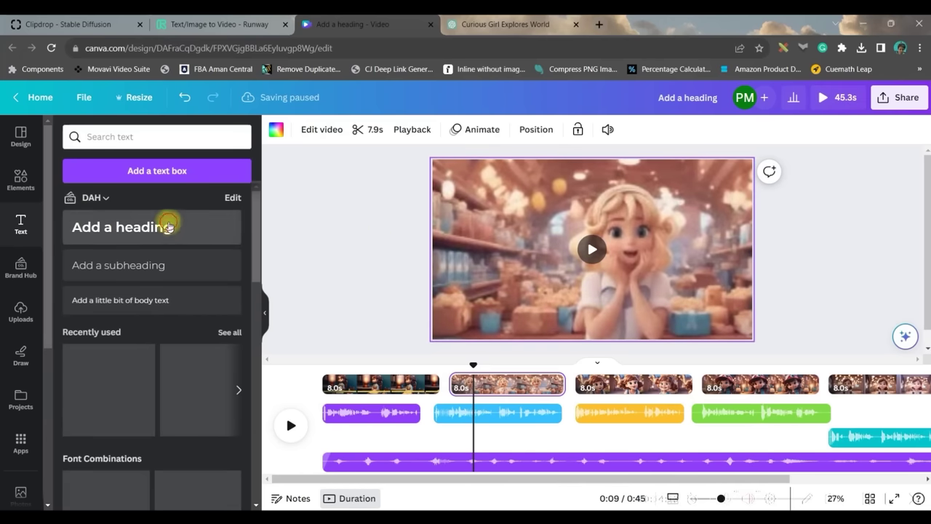
pyautogui.click(168, 227)
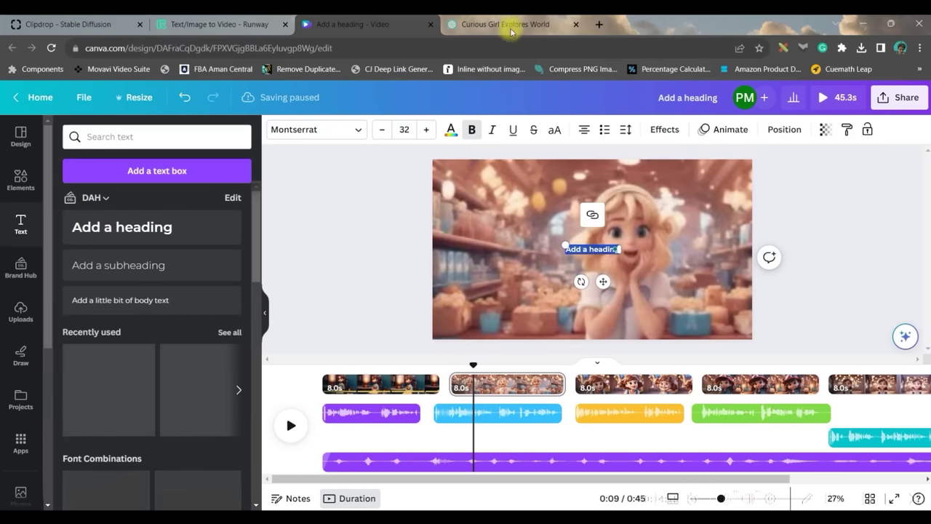
pyautogui.click(511, 30)
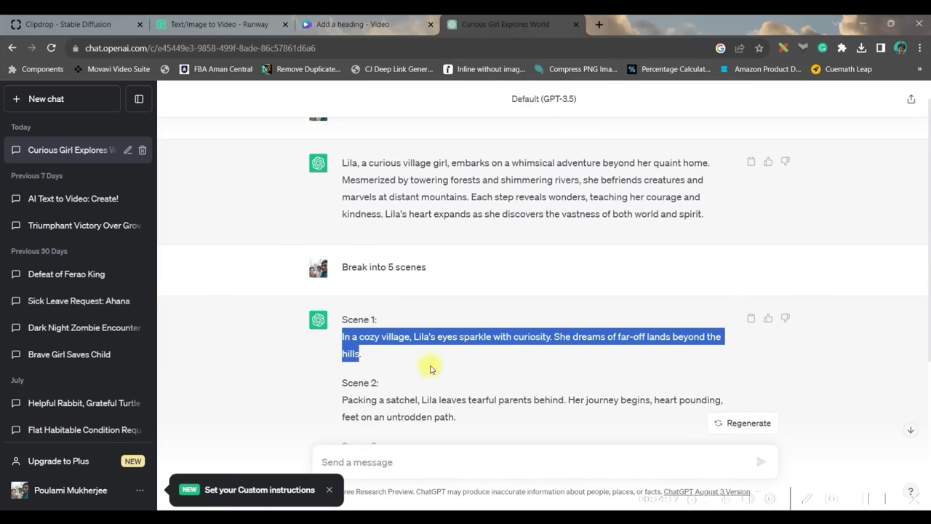
pyautogui.click(458, 422)
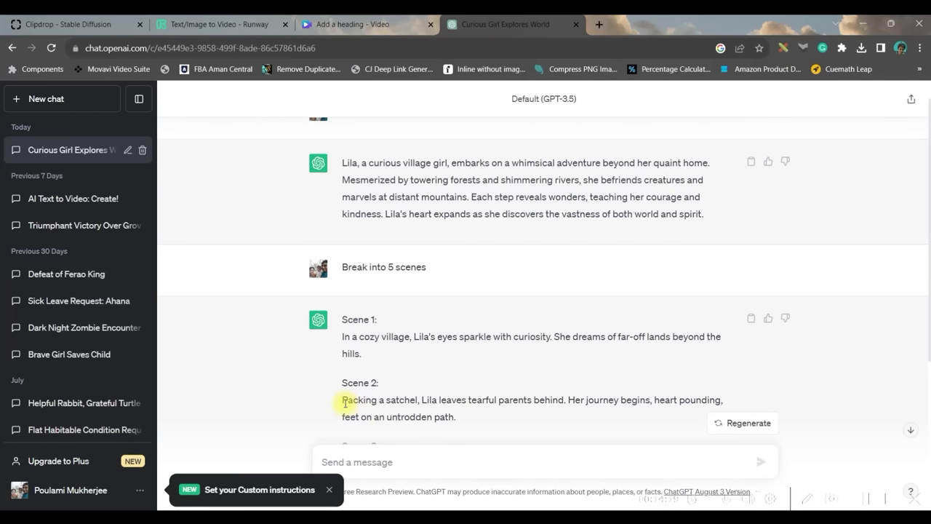
pyautogui.moveTo(345, 402); pyautogui.dragTo(764, 384)
pyautogui.moveTo(456, 294); pyautogui.dragTo(342, 279)
pyautogui.hotkey('ctrl', 'c')
pyautogui.click(380, 25)
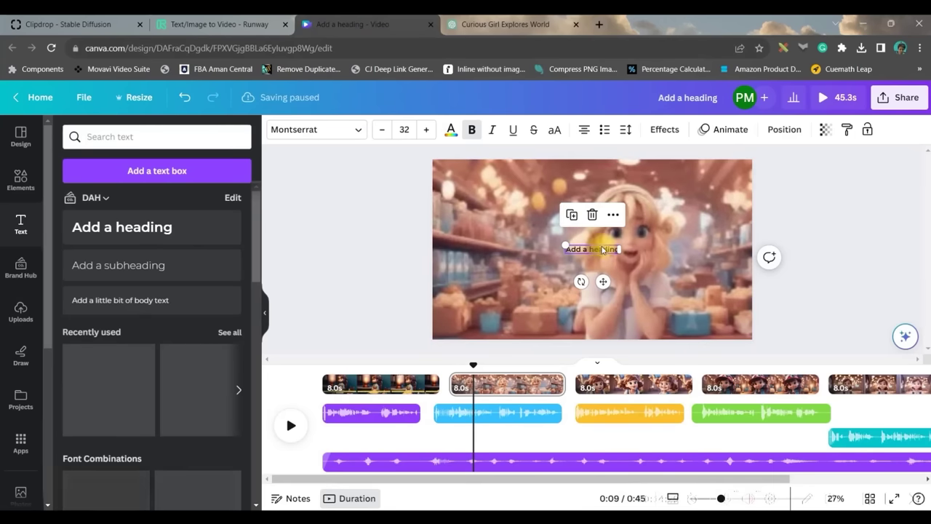
pyautogui.hotkey('ctrl', 'v')
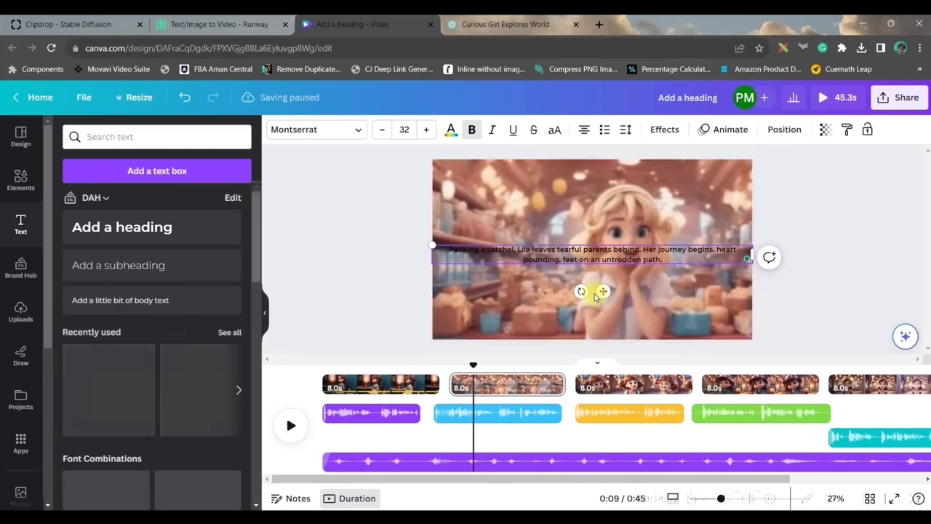
pyautogui.moveTo(595, 295); pyautogui.dragTo(595, 363)
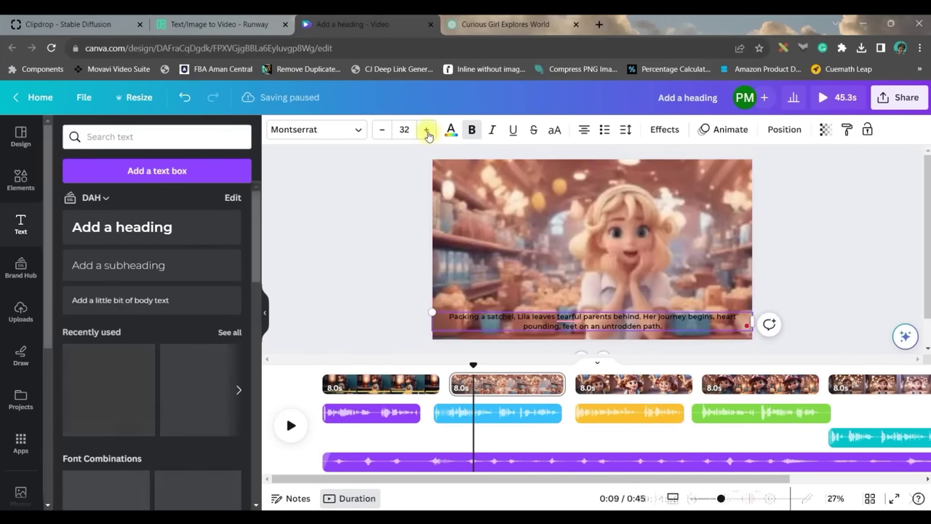
pyautogui.click(414, 384)
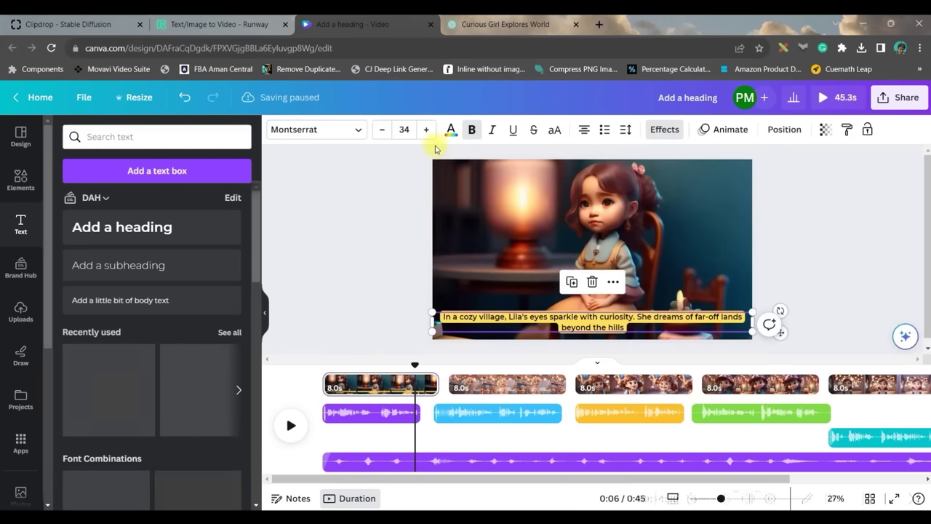
# - Copy the first caption's yellow-highlight, black-text style onto the Scene 2 caption
pyautogui.click(500, 384)
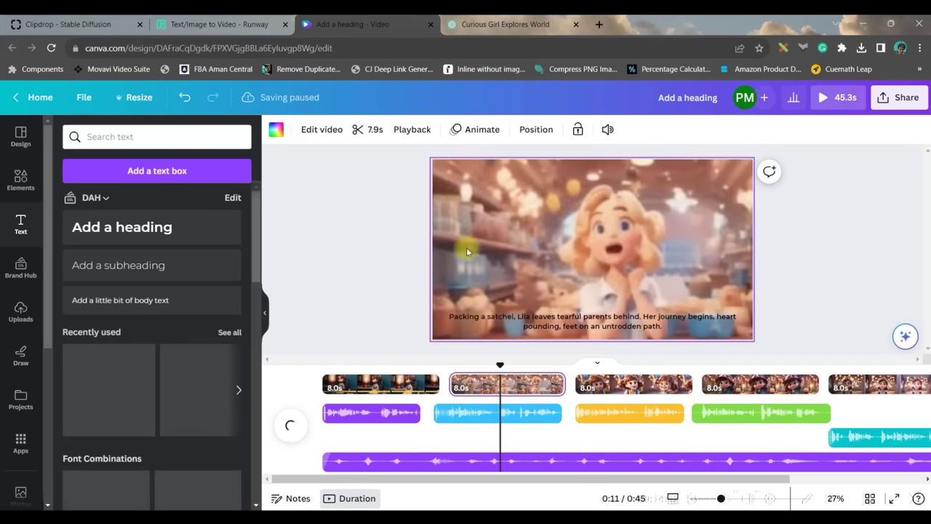
pyautogui.click(417, 384)
pyautogui.click(576, 322)
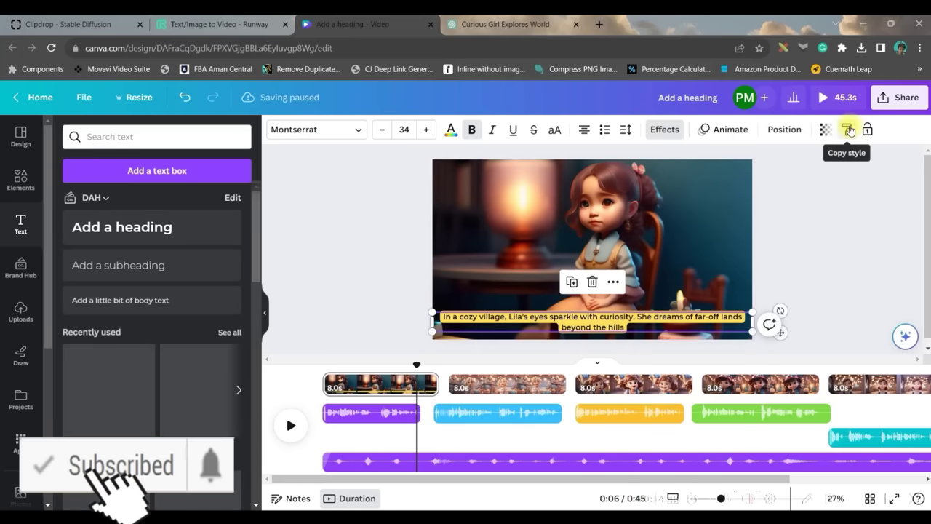
pyautogui.click(531, 384)
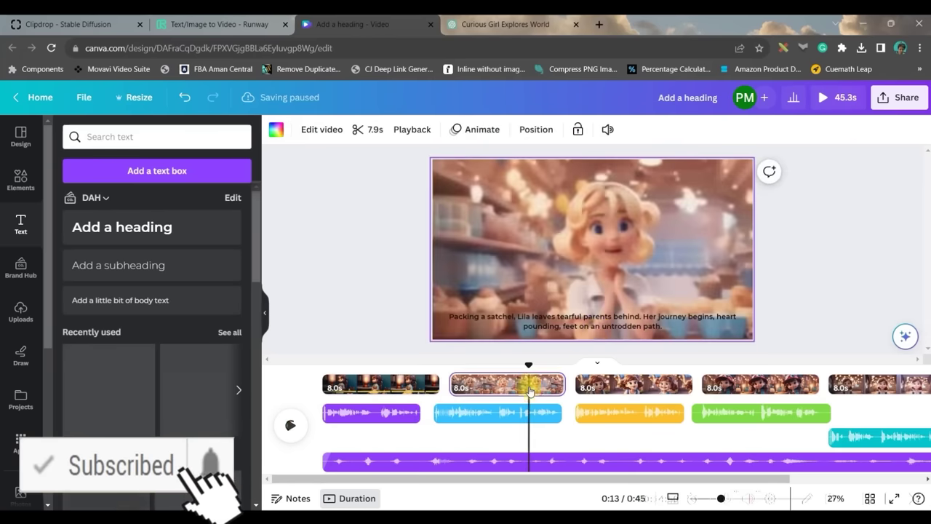
pyautogui.click(598, 327)
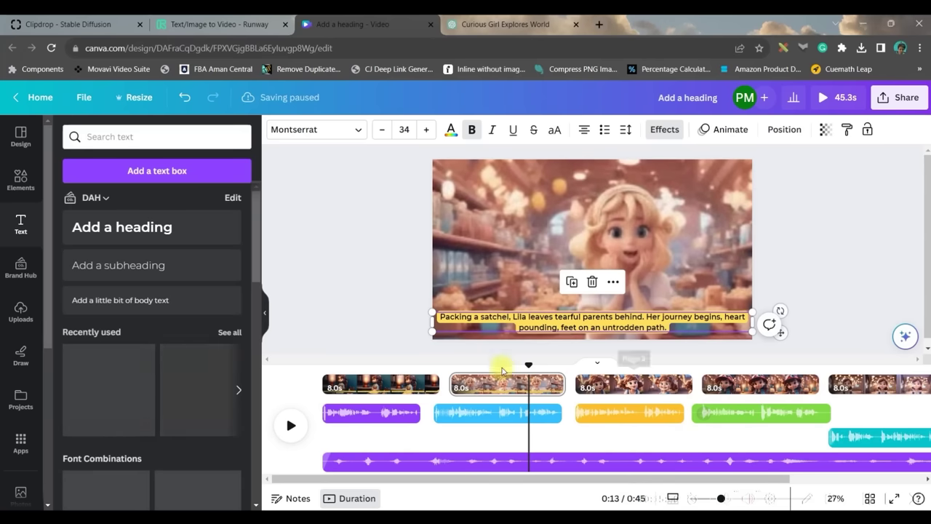
pyautogui.click(391, 372)
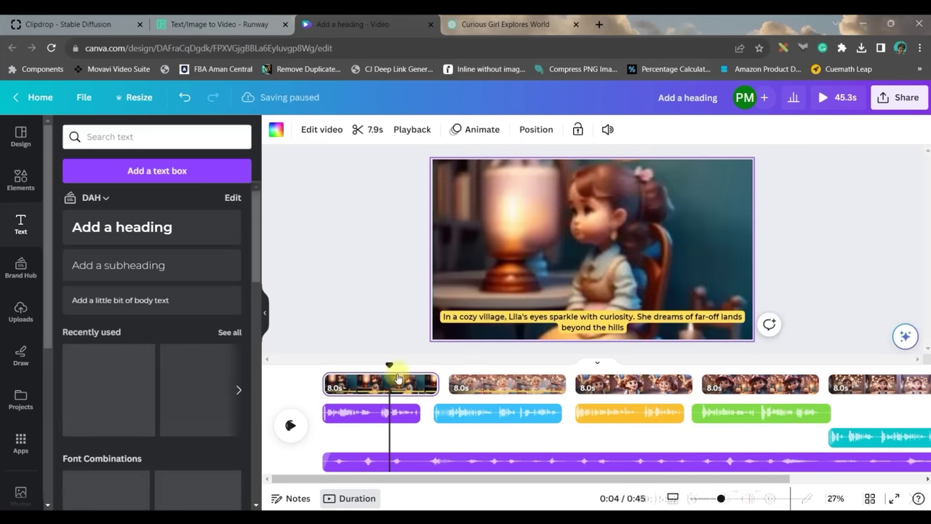
pyautogui.click(591, 320)
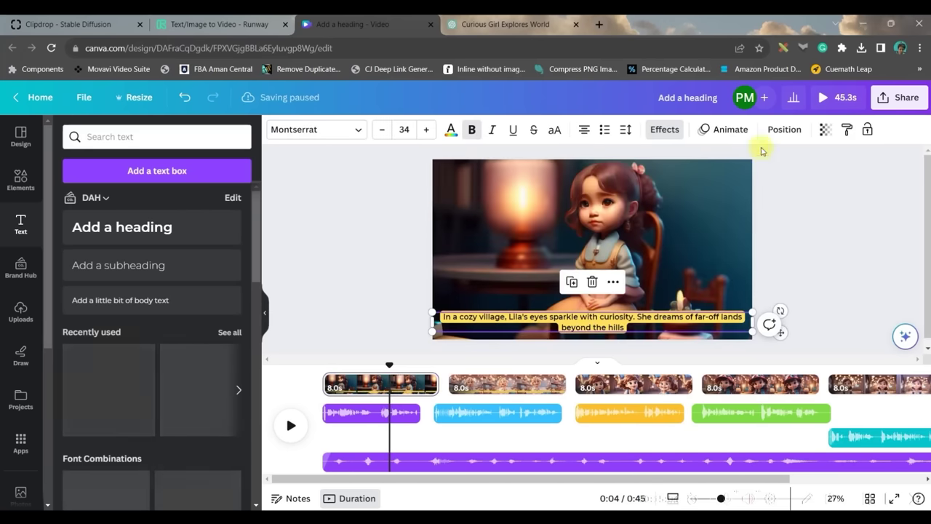
# - Animate the first caption with Pan after trying Rise and Fade
pyautogui.click(730, 129)
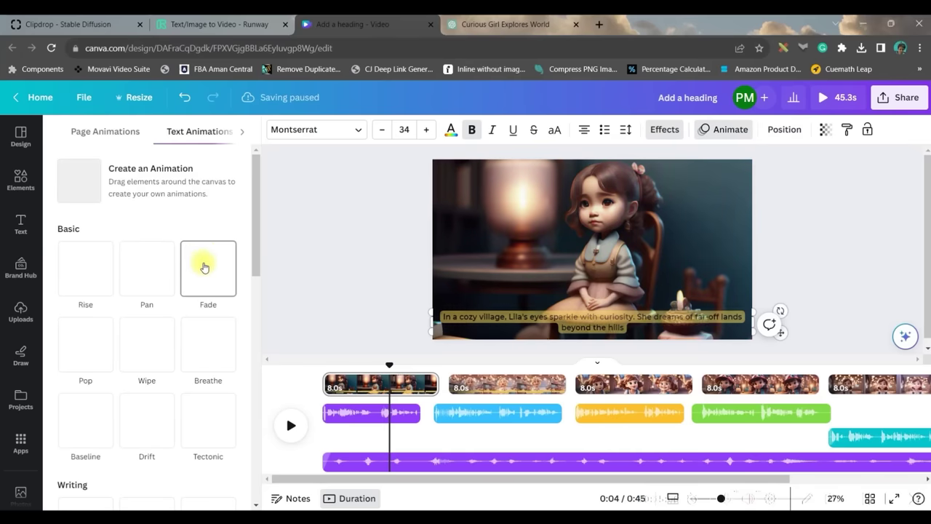
pyautogui.scroll(-3, 158, 284)
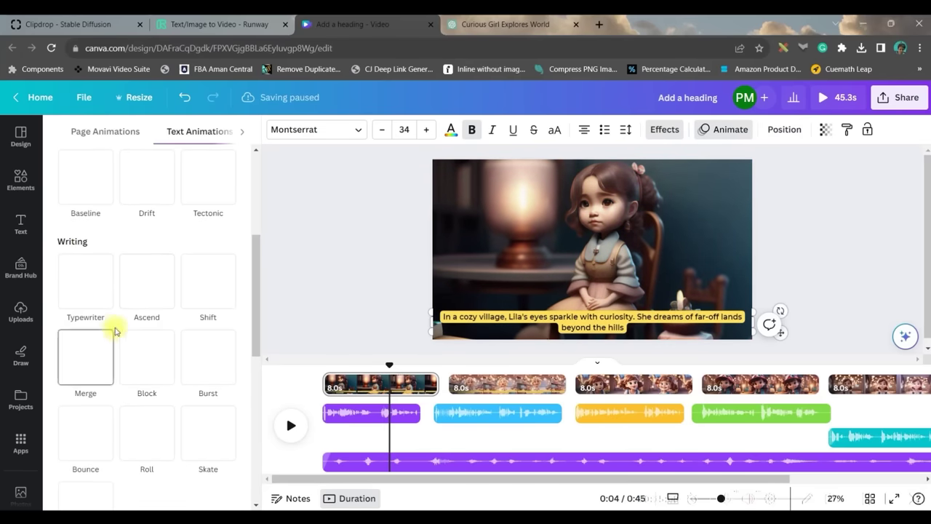
pyautogui.scroll(4, 114, 331)
pyautogui.click(142, 267)
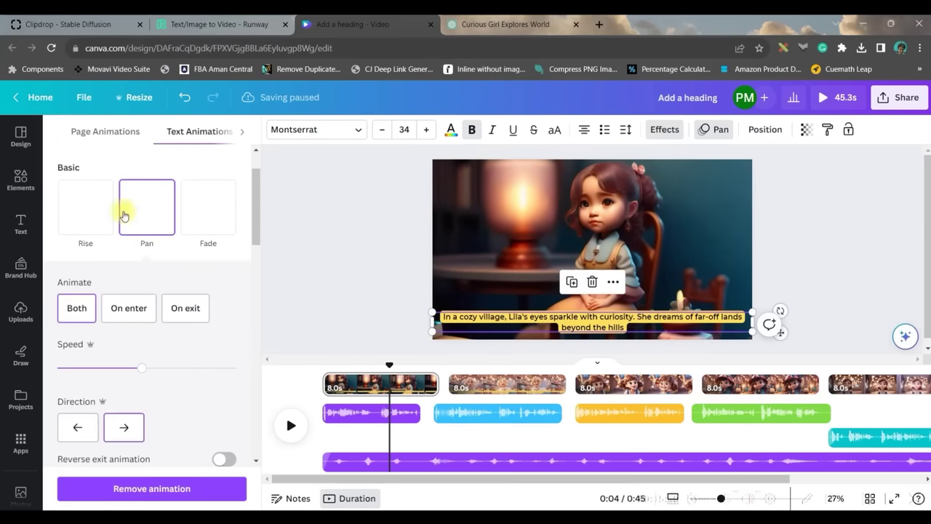
pyautogui.click(69, 204)
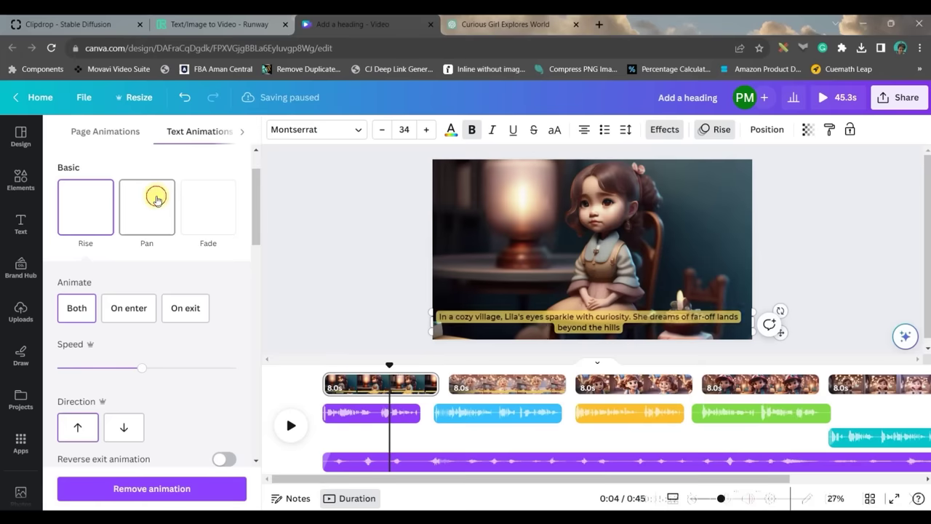
pyautogui.click(156, 198)
pyautogui.click(195, 205)
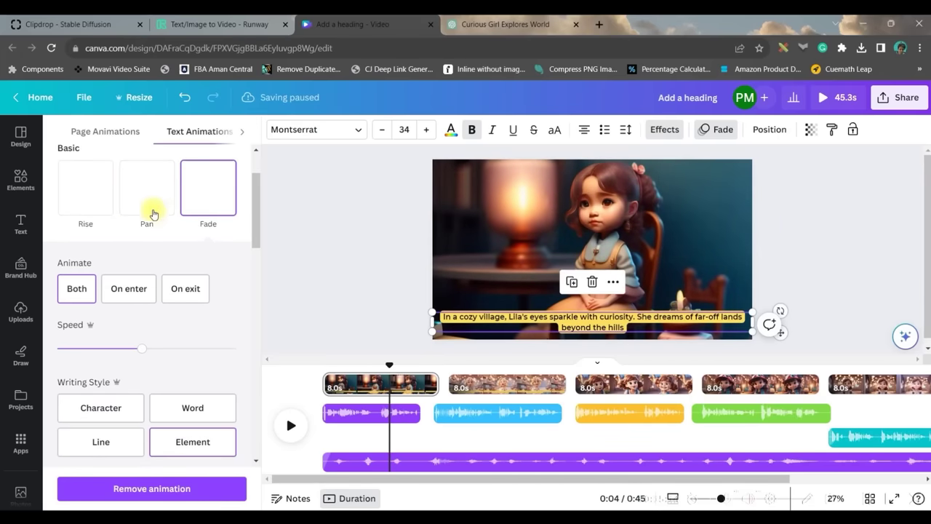
pyautogui.click(136, 198)
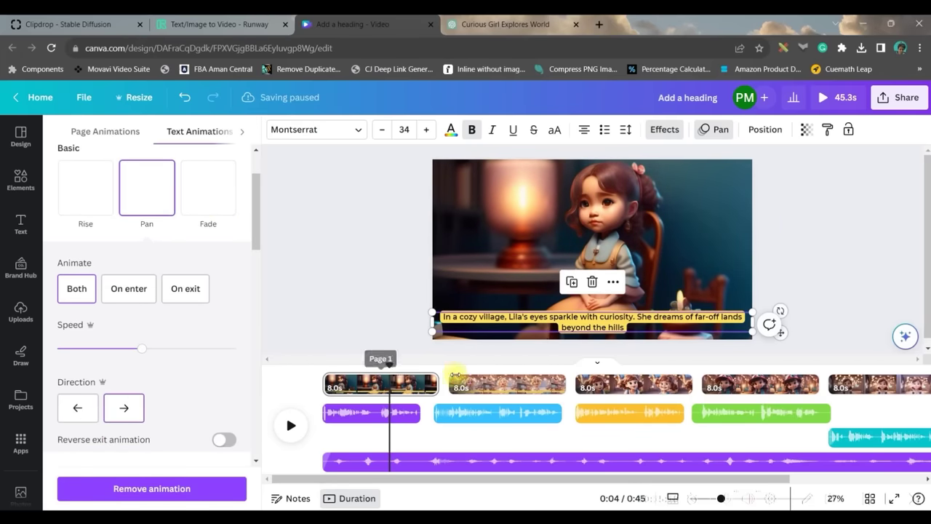
pyautogui.click(455, 378)
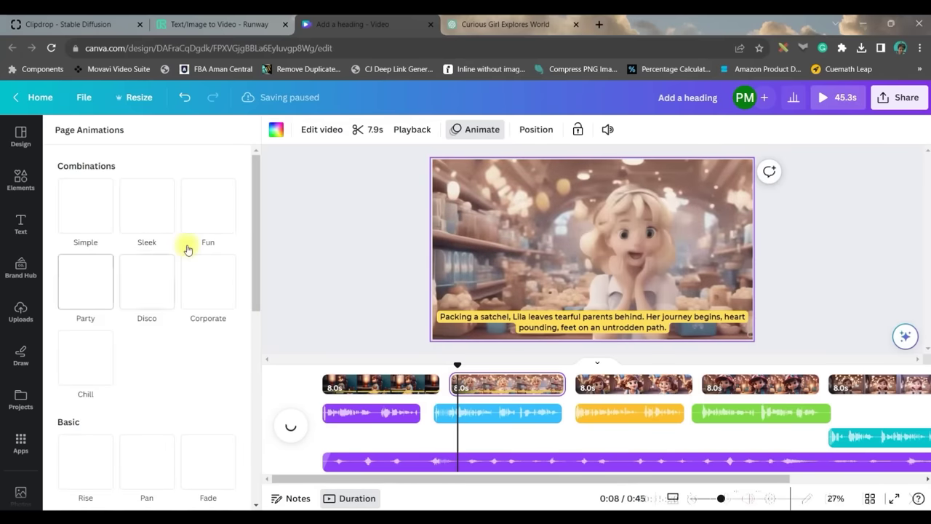
pyautogui.press('Tab')
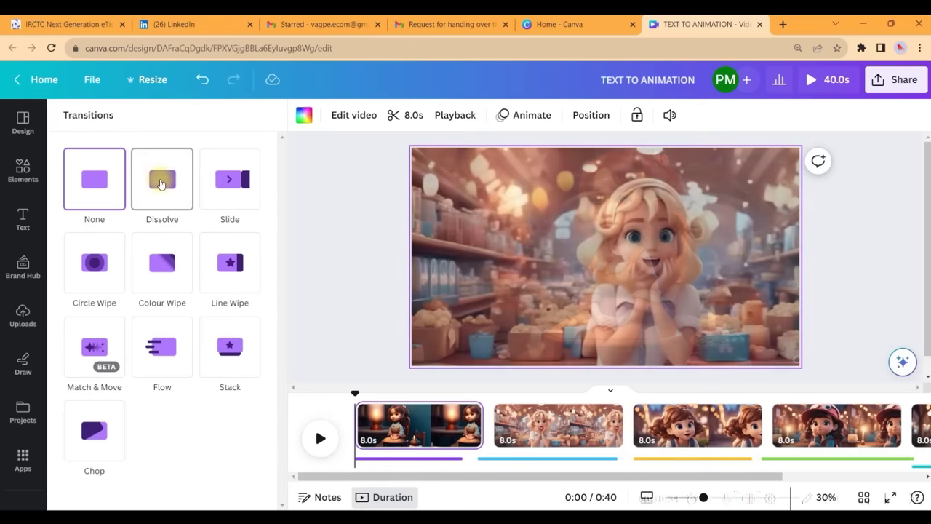
# - Add Dissolve between scenes 1–2, Circle Wipe between 2–3, and Slide between 3–4
pyautogui.click(161, 179)
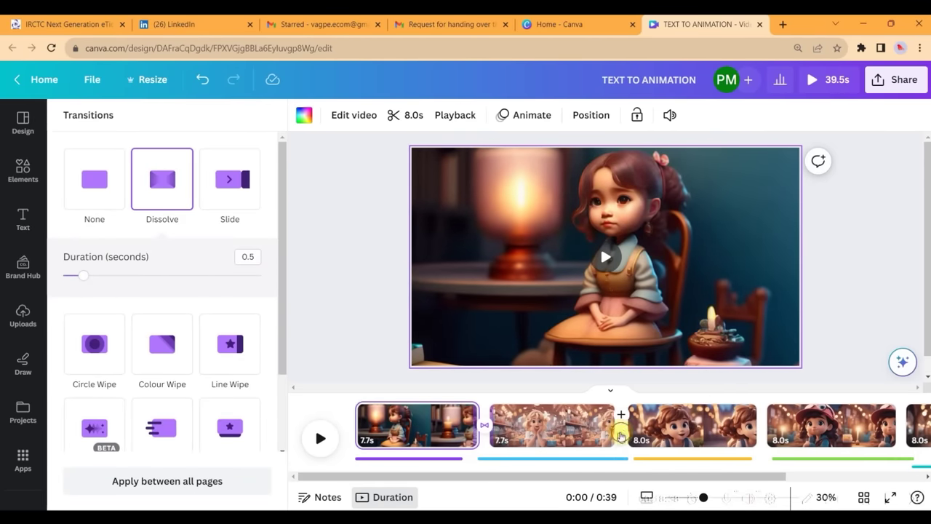
pyautogui.click(627, 438)
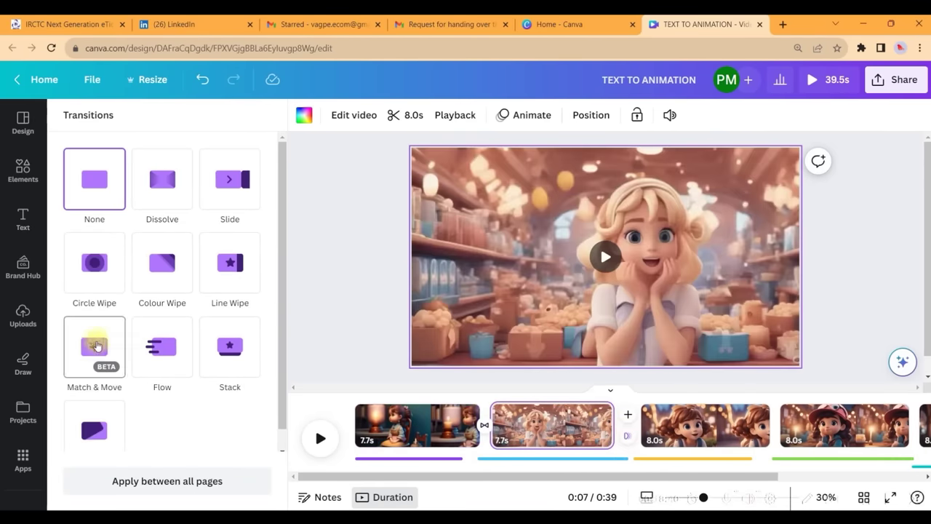
pyautogui.click(95, 270)
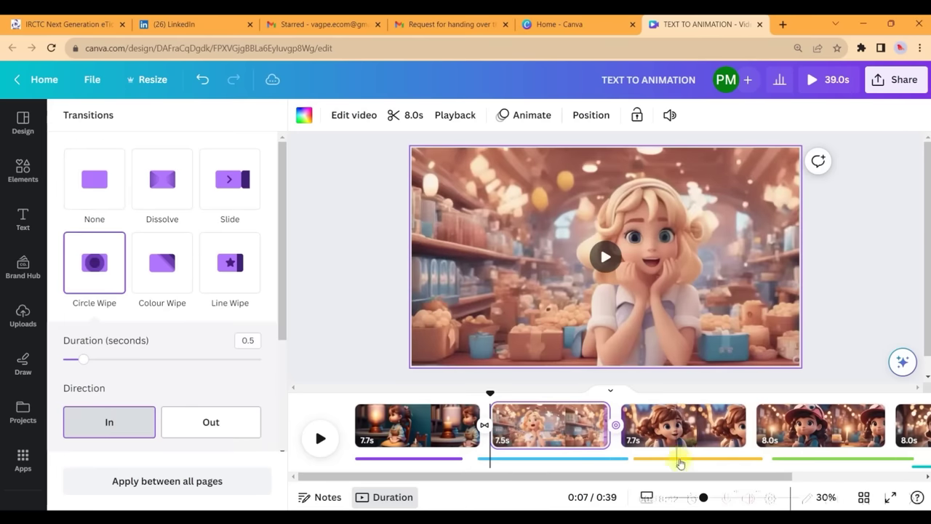
pyautogui.click(749, 429)
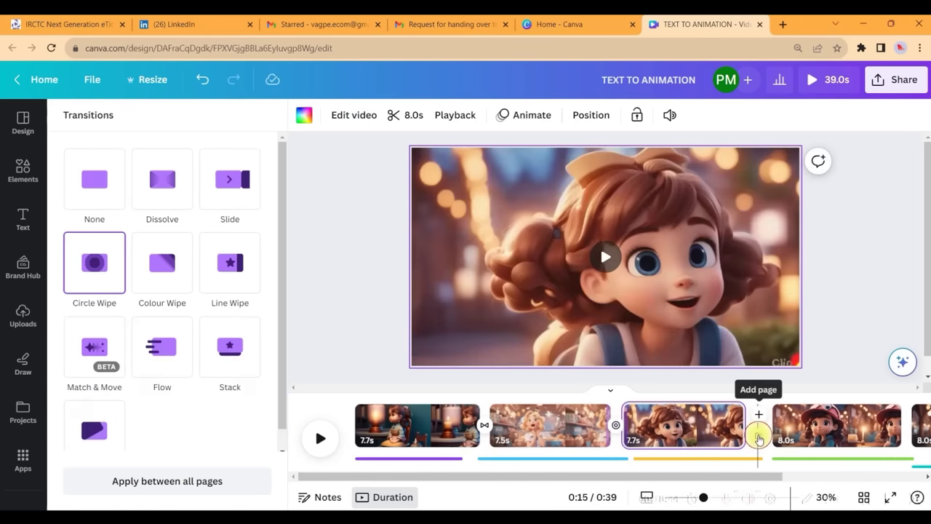
pyautogui.click(230, 182)
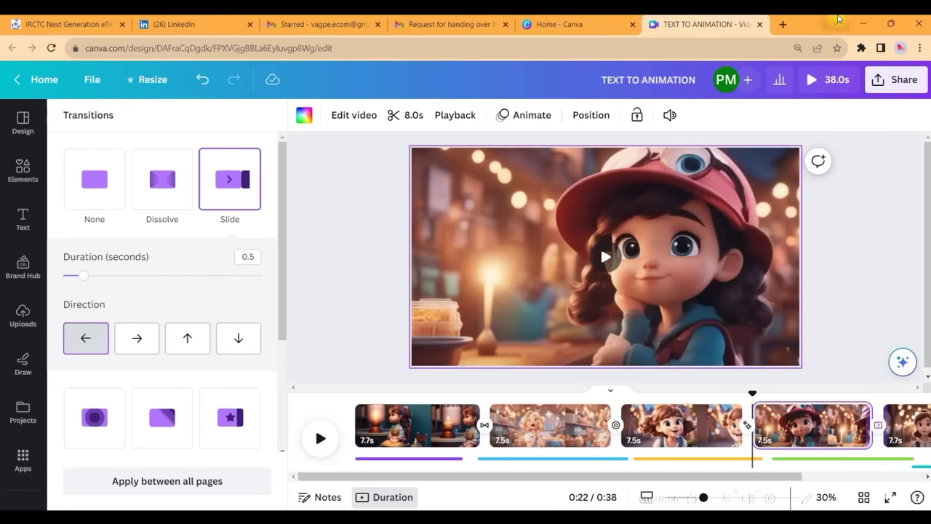
pyautogui.click(887, 80)
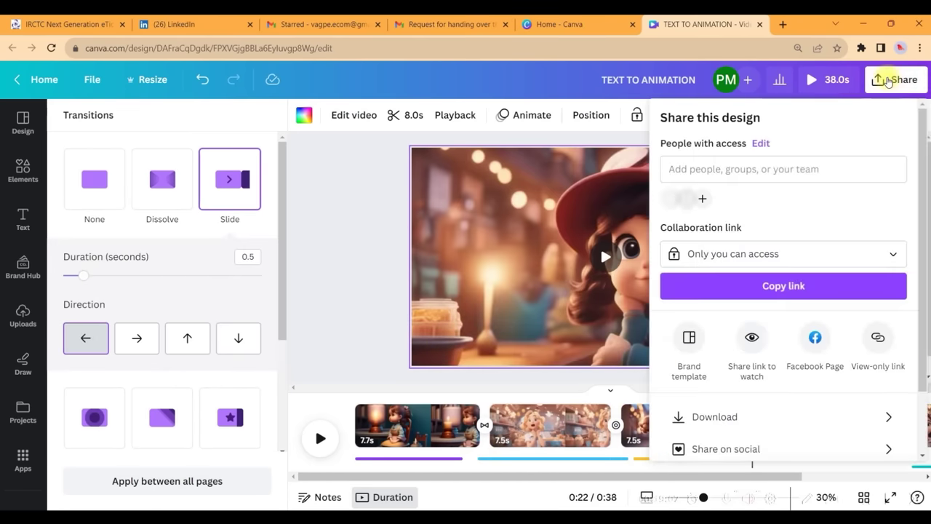
# - Download the video as a 1080p MP4 of all pages, saved as separate files
pyautogui.click(720, 417)
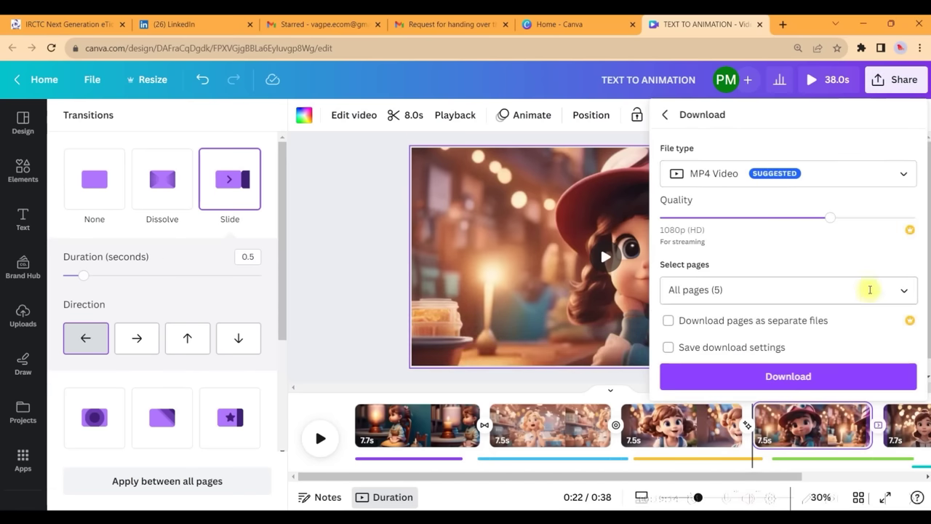
pyautogui.click(902, 291)
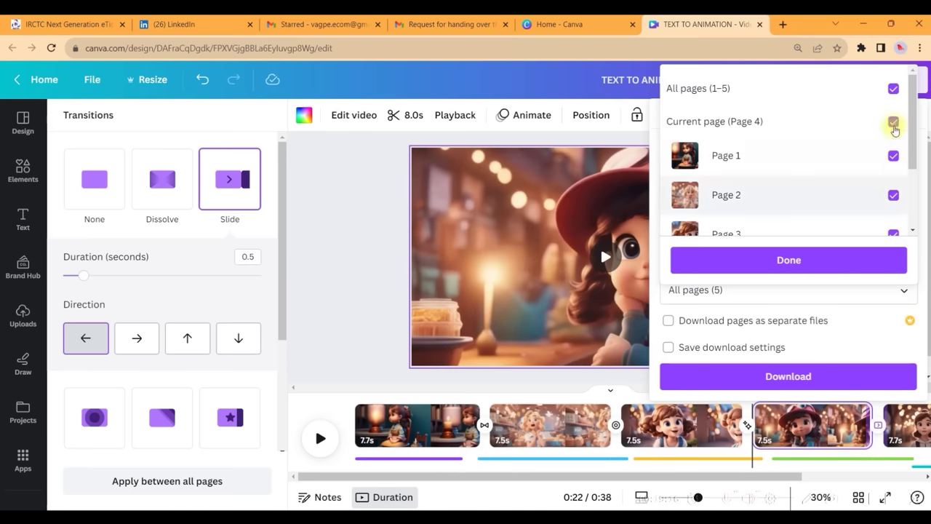
pyautogui.click(829, 266)
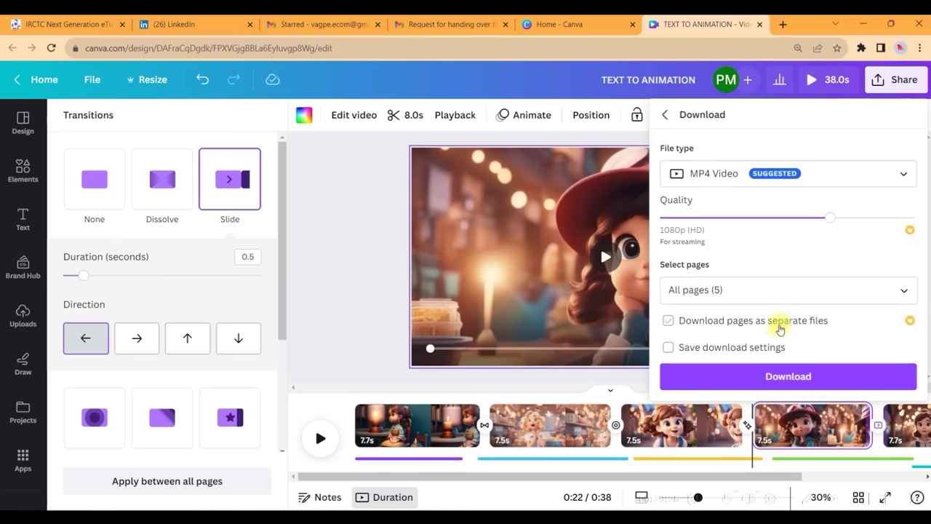
pyautogui.click(669, 322)
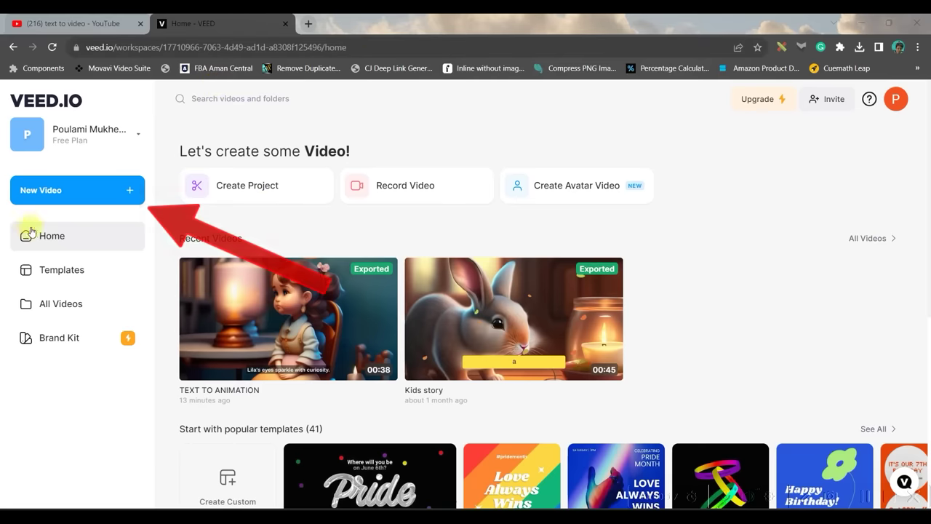
# - Start a new VEED.IO project by uploading TEXT TO ANIMATION.mp4
pyautogui.click(51, 190)
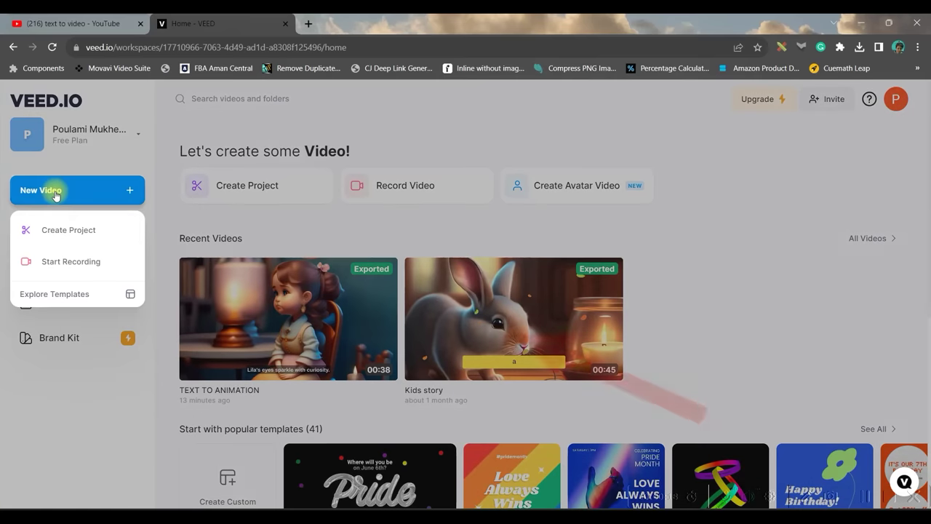
pyautogui.click(64, 245)
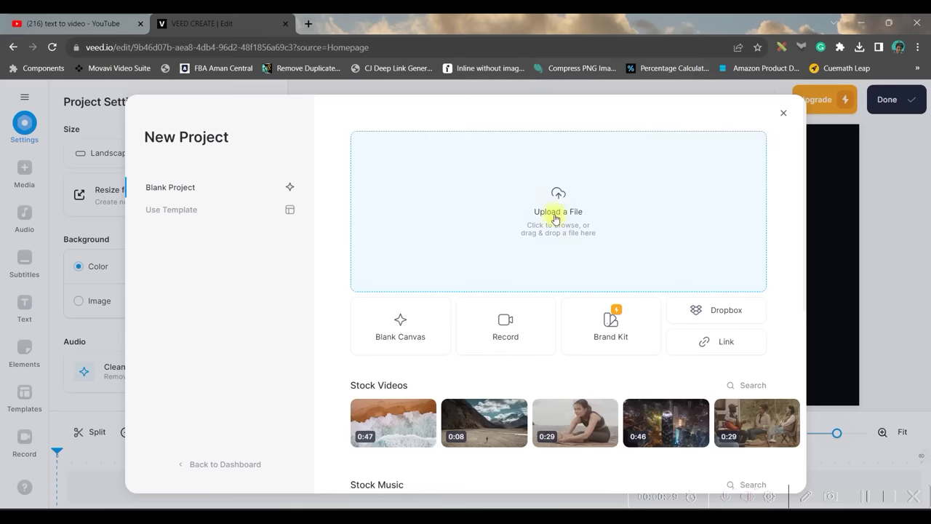
pyautogui.click(555, 216)
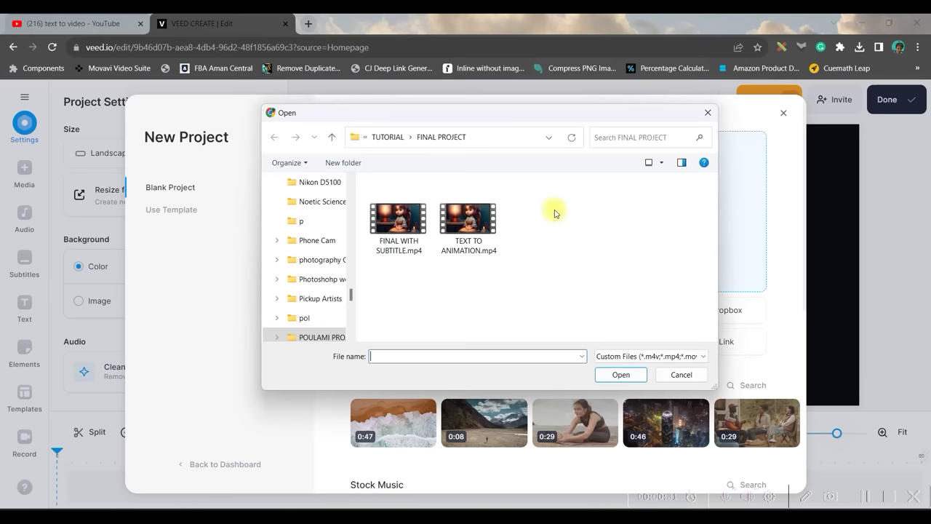
pyautogui.click(466, 227)
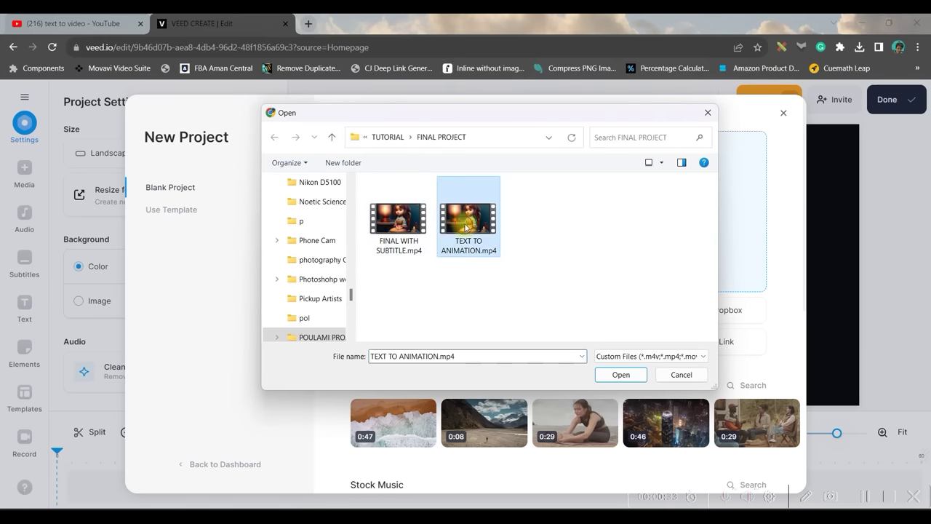
pyautogui.click(620, 375)
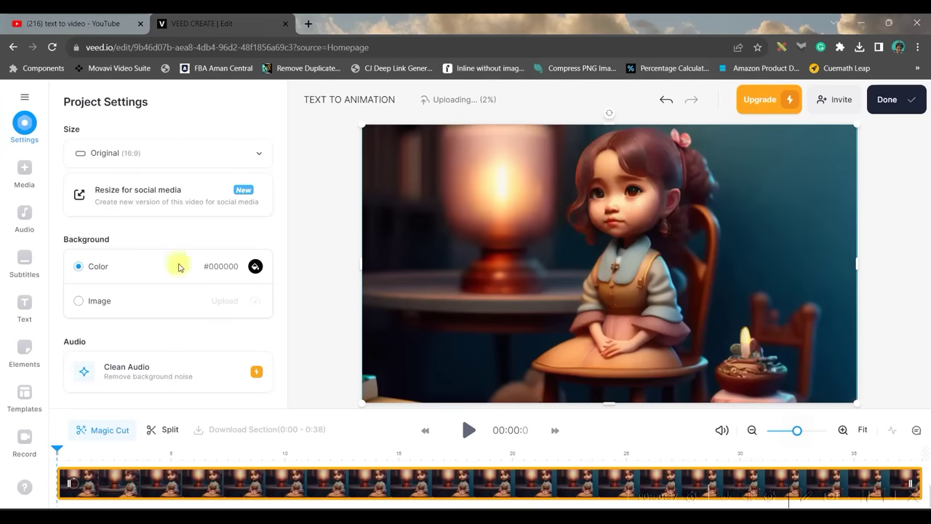
pyautogui.click(24, 260)
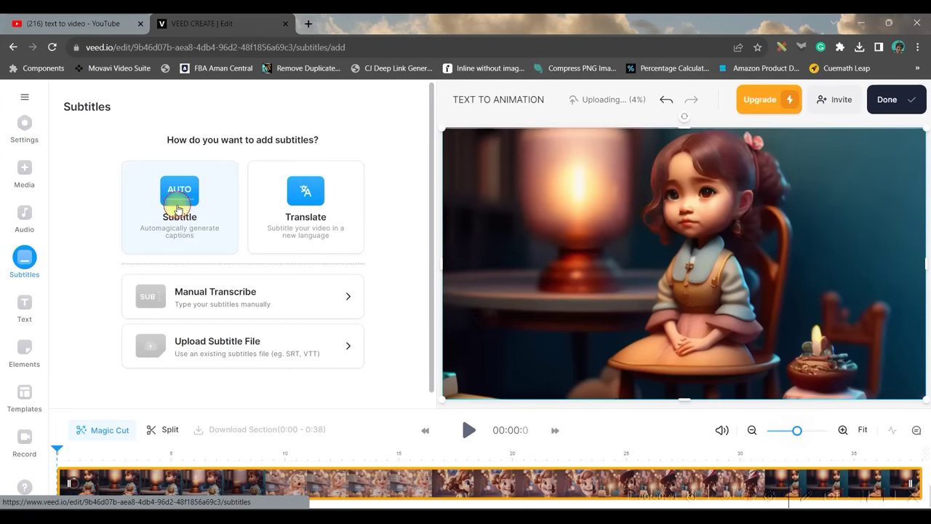
# - Use Auto Subtitle in English to transcribe the narration into timed subtitles
pyautogui.click(178, 207)
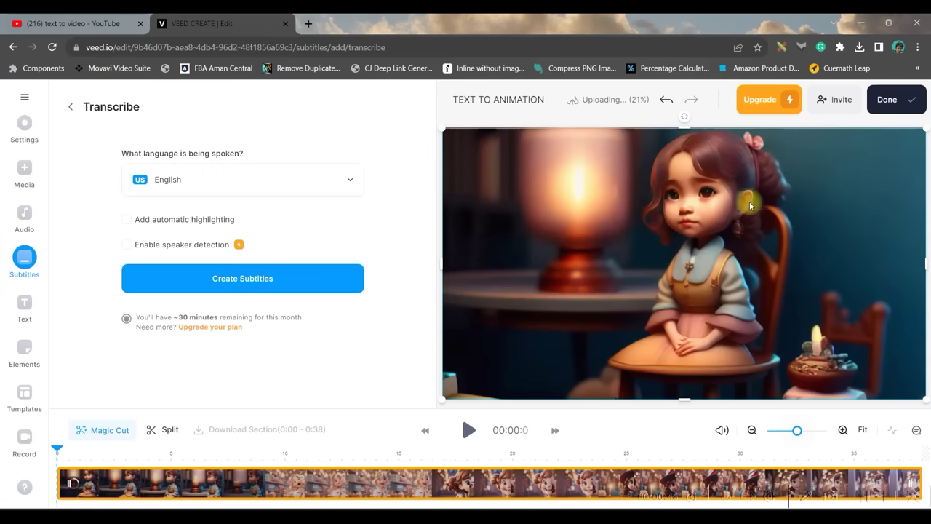
pyautogui.click(224, 279)
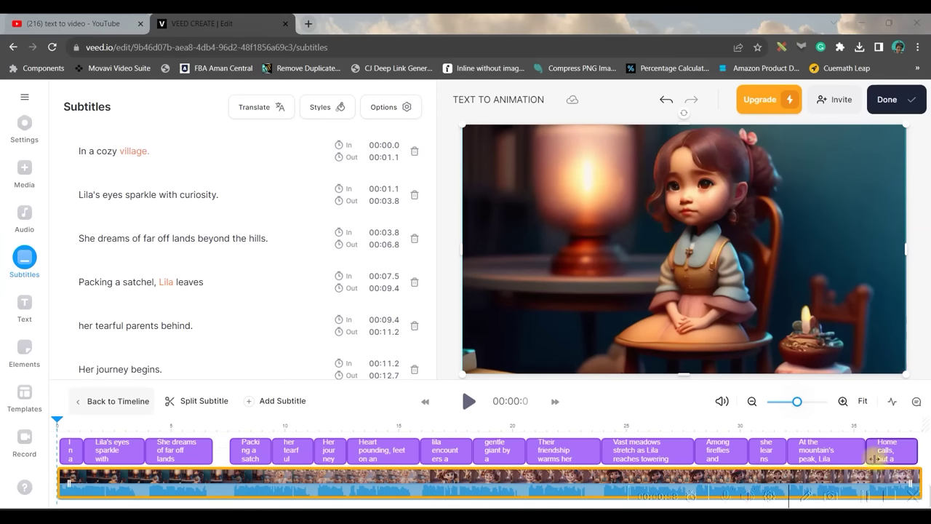
pyautogui.click(334, 108)
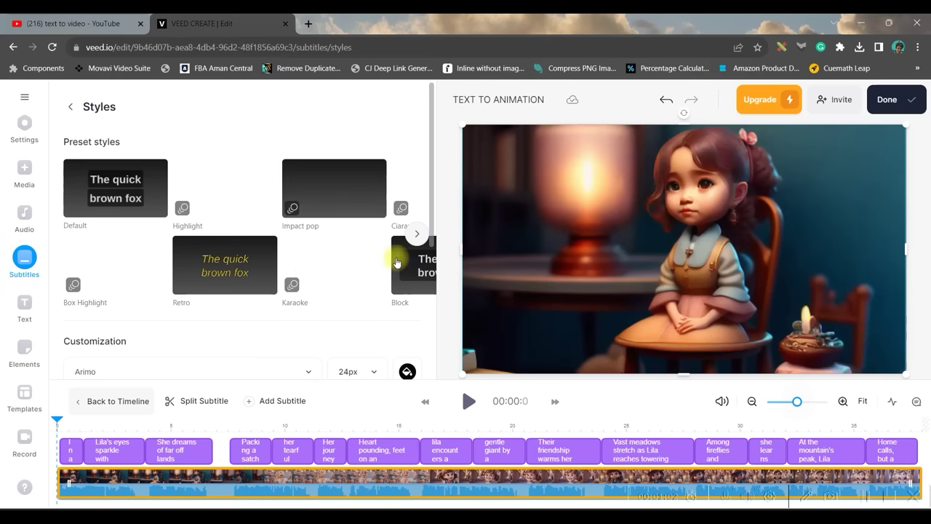
# - Browse the subtitle style presets and keep the font as 36px Arimo
pyautogui.scroll(-3, 308, 276)
pyautogui.scroll(3, 262, 226)
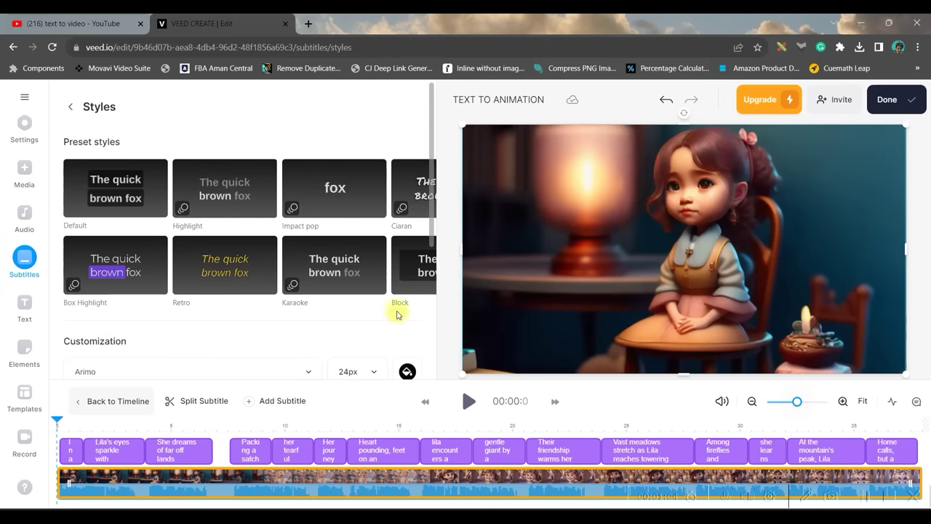
pyautogui.moveTo(437, 200); pyautogui.dragTo(437, 225)
pyautogui.scroll(1, 235, 261)
pyautogui.hscroll(5, 327, 240)
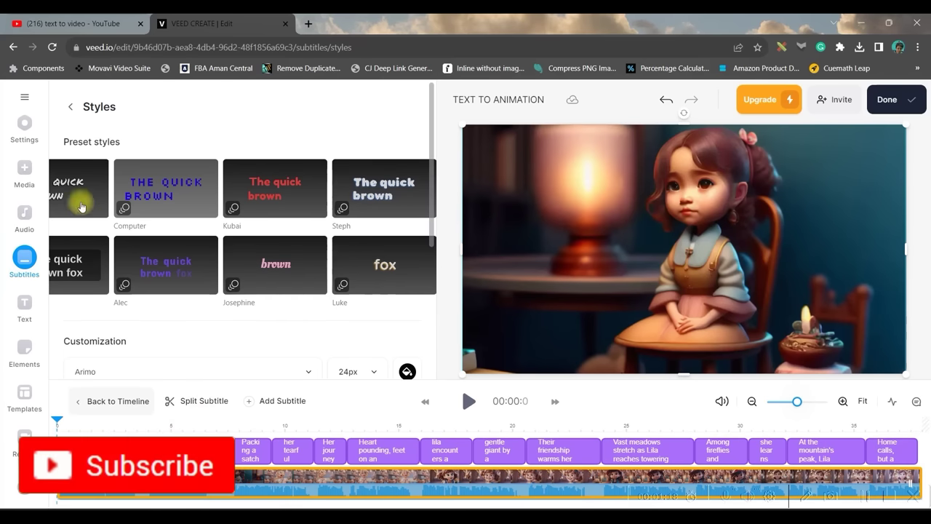
pyautogui.hscroll(-5, 83, 204)
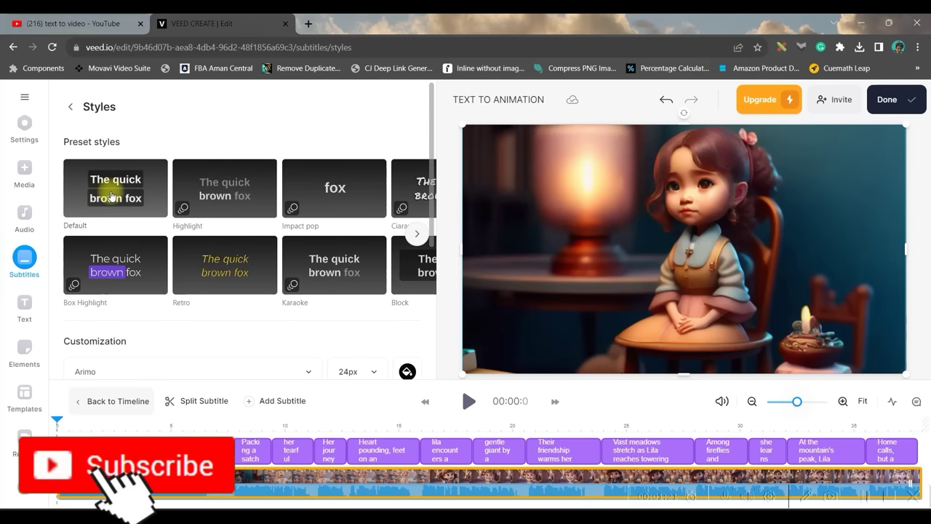
pyautogui.scroll(-3, 111, 197)
pyautogui.click(308, 189)
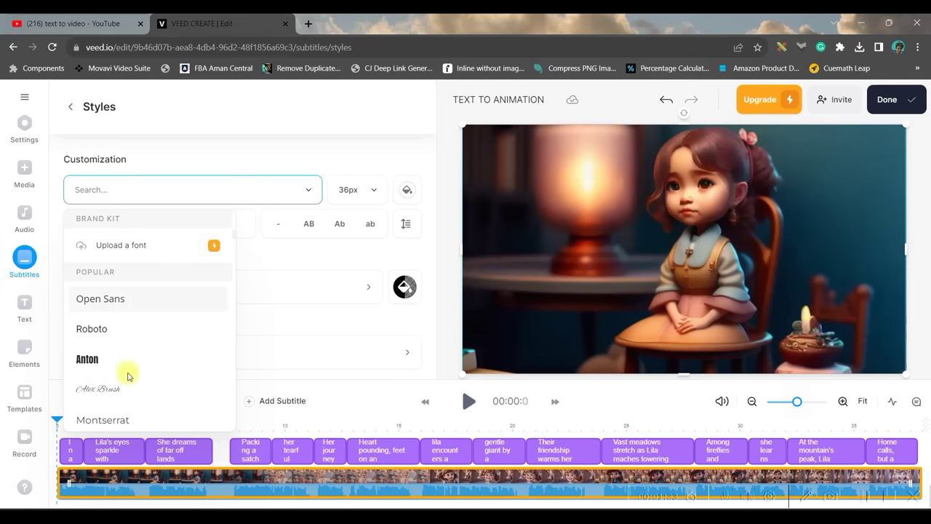
pyautogui.click(373, 190)
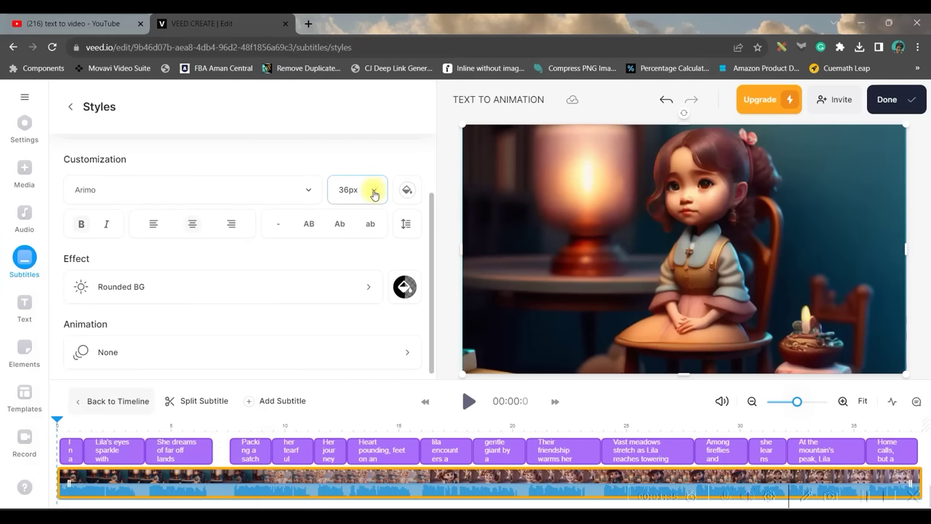
pyautogui.click(373, 192)
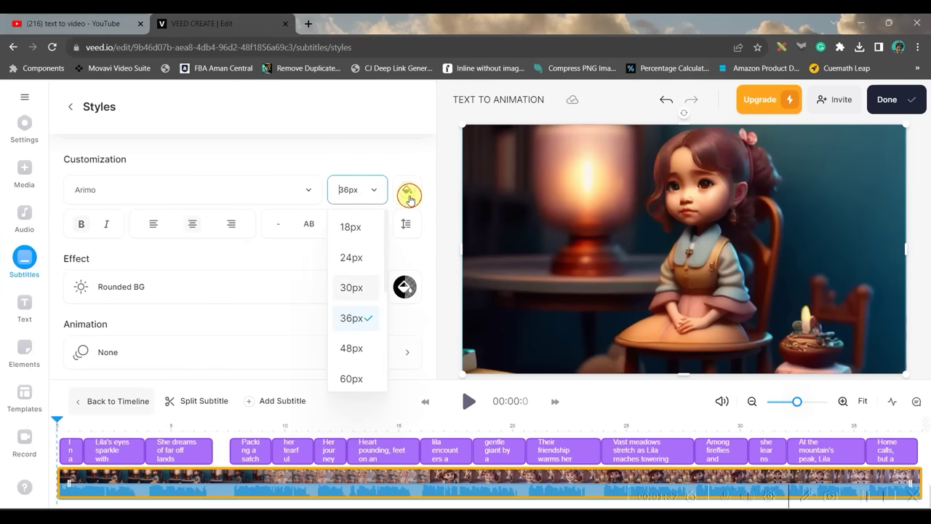
# - Adjust the subtitle text colour and the Rounded BG to 50% black
pyautogui.click(409, 195)
pyautogui.click(407, 191)
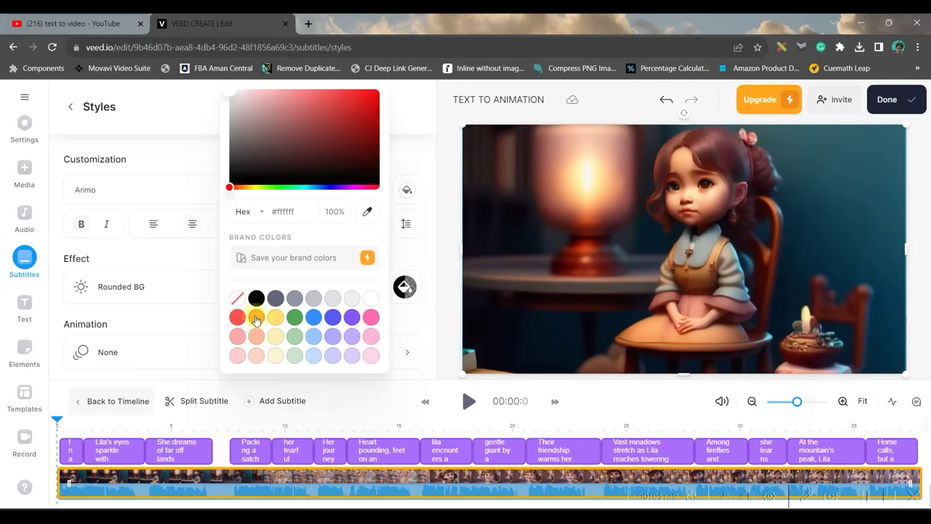
pyautogui.click(213, 229)
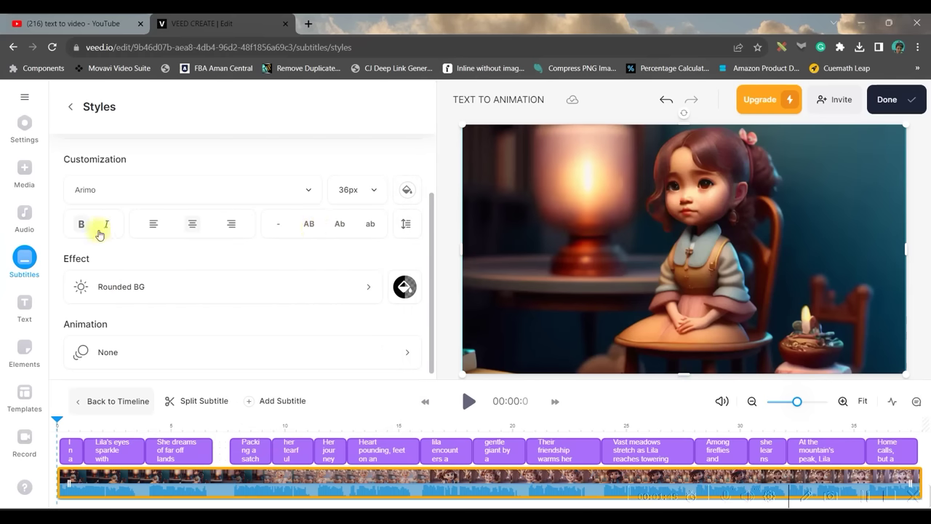
pyautogui.click(404, 286)
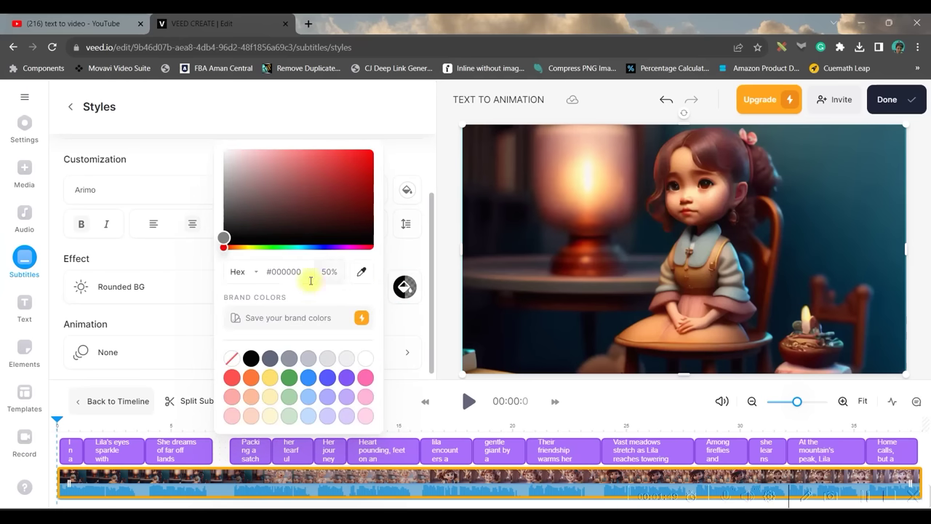
pyautogui.click(152, 251)
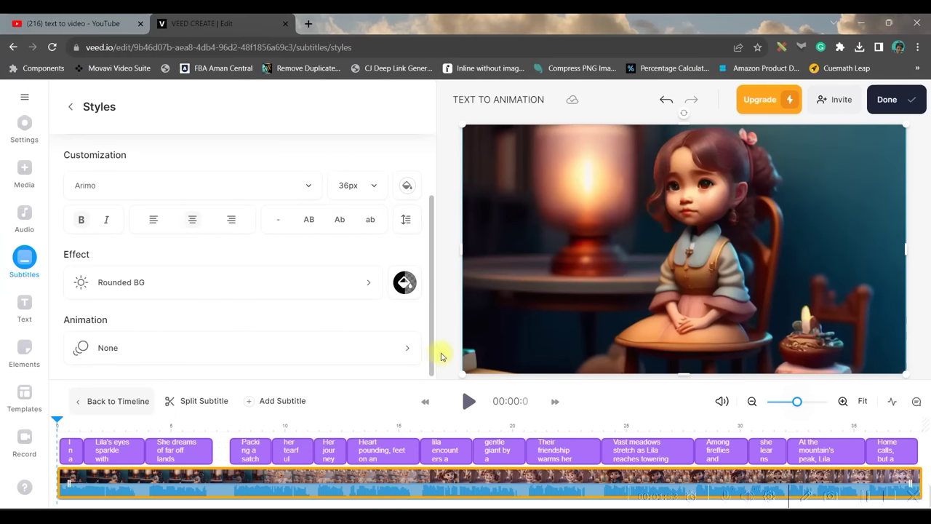
pyautogui.click(407, 347)
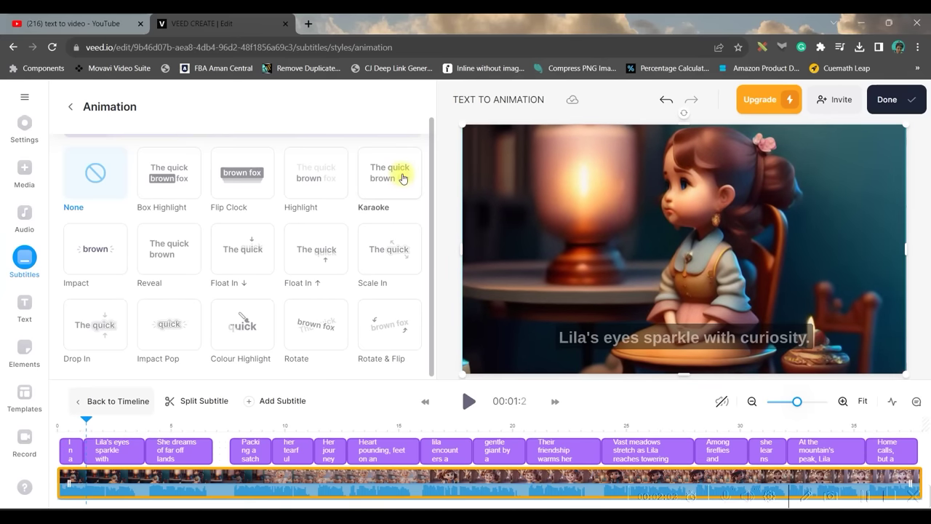
# - Apply Karaoke animation to the subtitles, then click Done to reach the 00:38.0, 24.9MB export panel
pyautogui.click(403, 178)
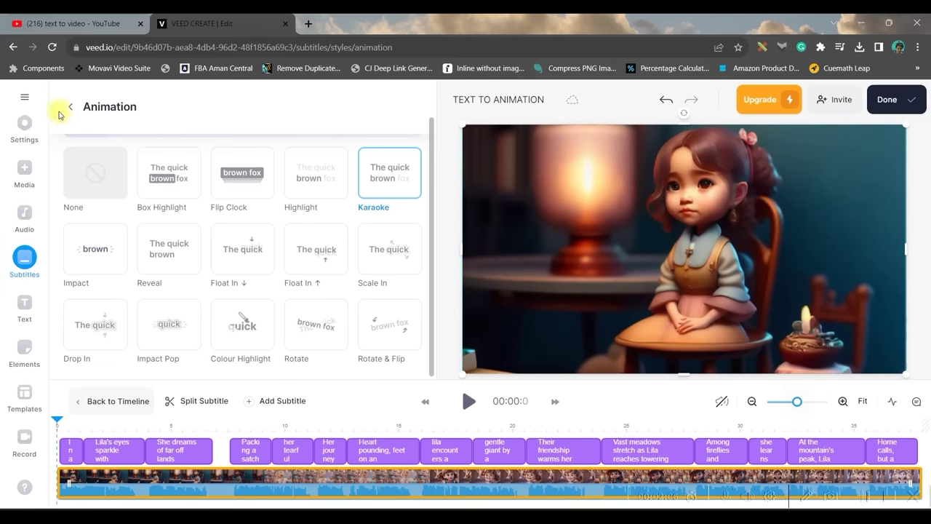
pyautogui.click(70, 106)
pyautogui.scroll(-3, 258, 293)
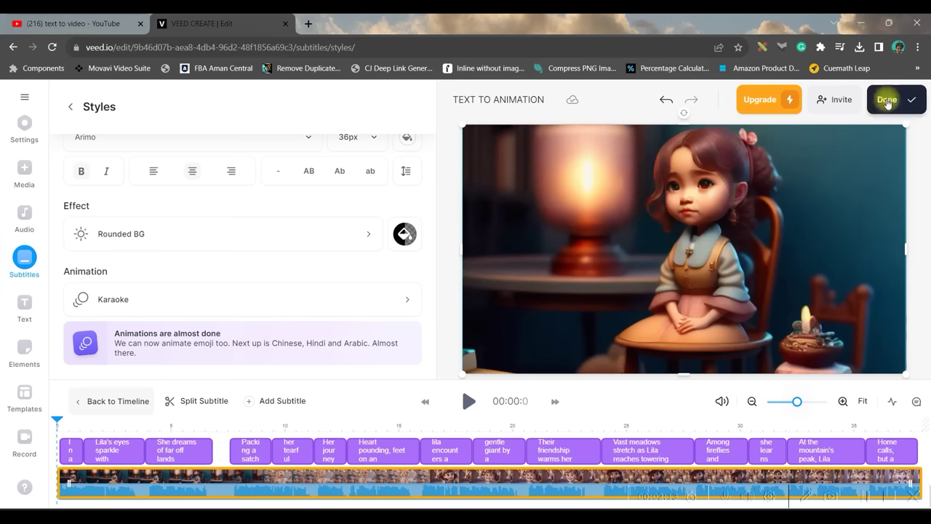
pyautogui.click(887, 102)
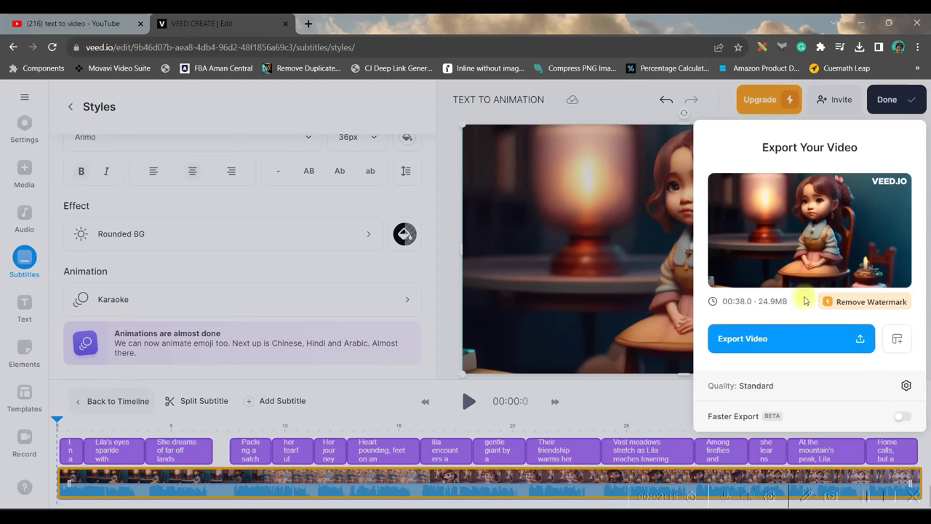